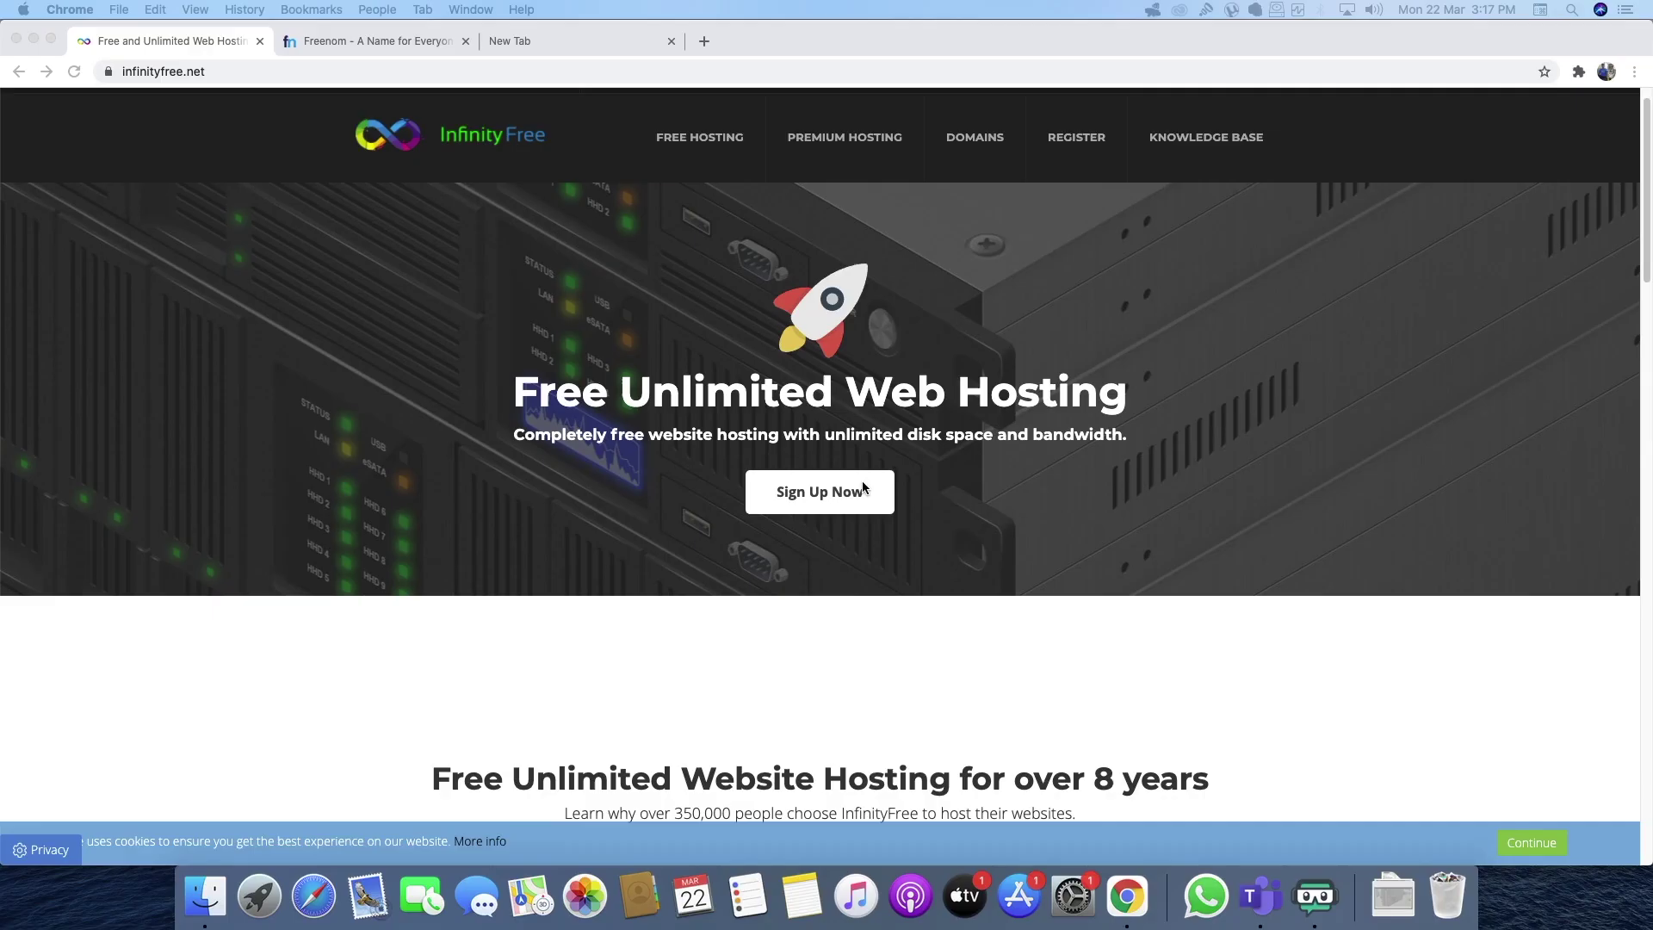
- Sign up for a free InfinityFree account with terms and reCAPTCHA, then confirm it via the Gmail verification link
{"action": "left_click", "coordinate": [1378, 819]}
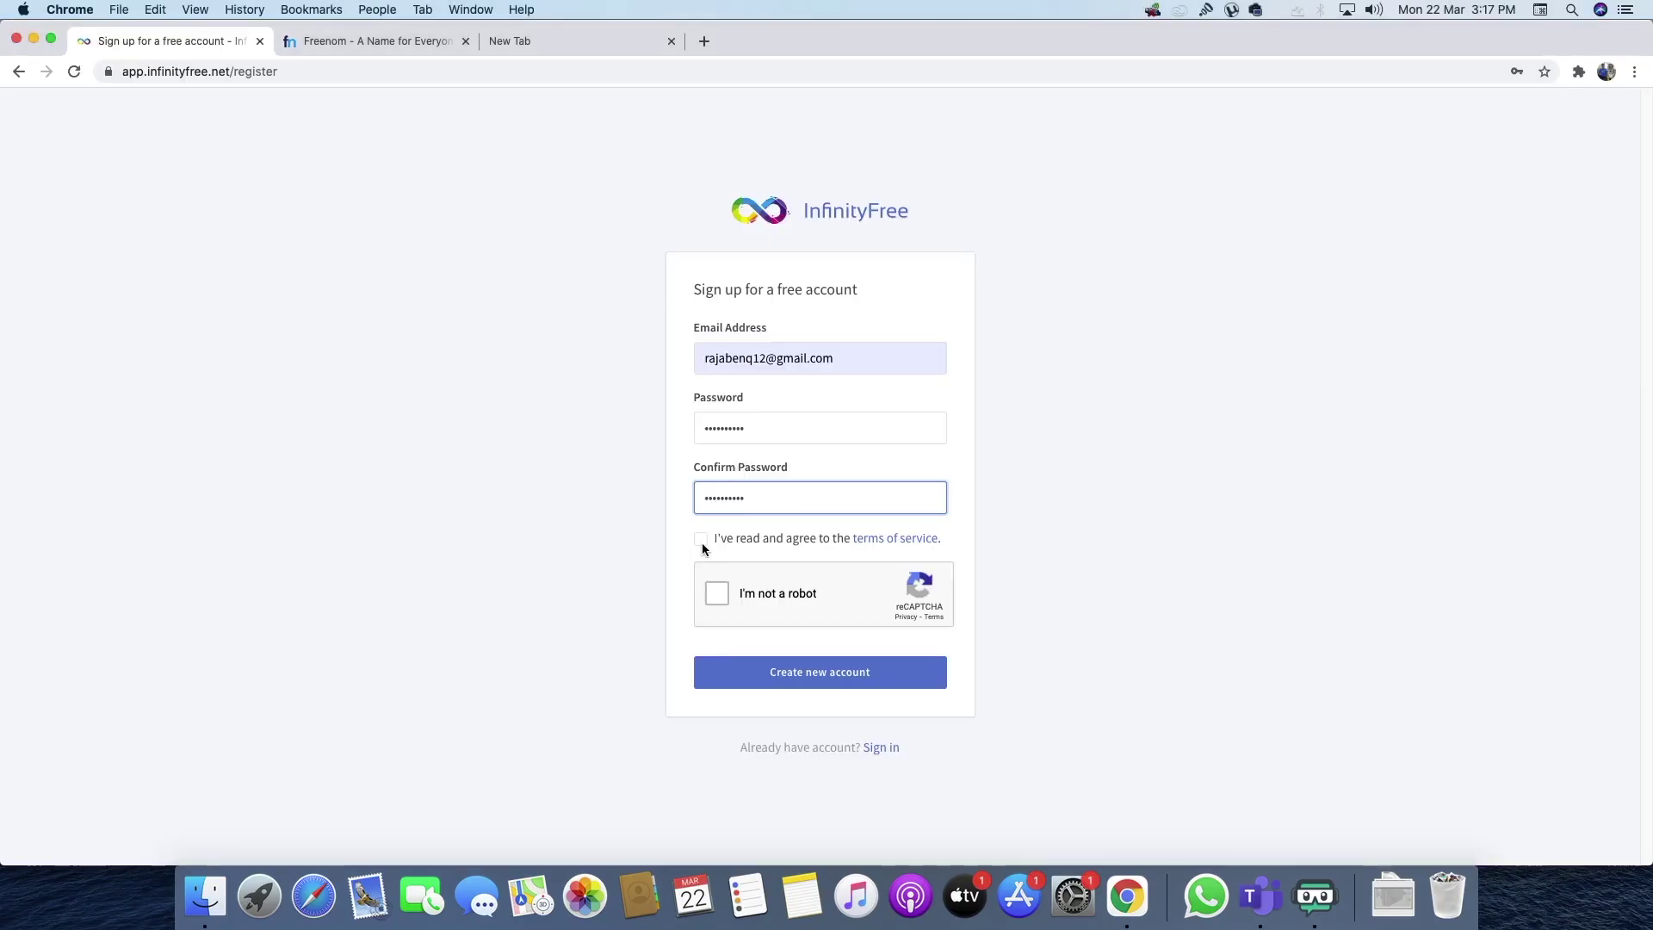
{"action": "left_click", "coordinate": [701, 541]}
{"action": "left_click", "coordinate": [716, 595]}
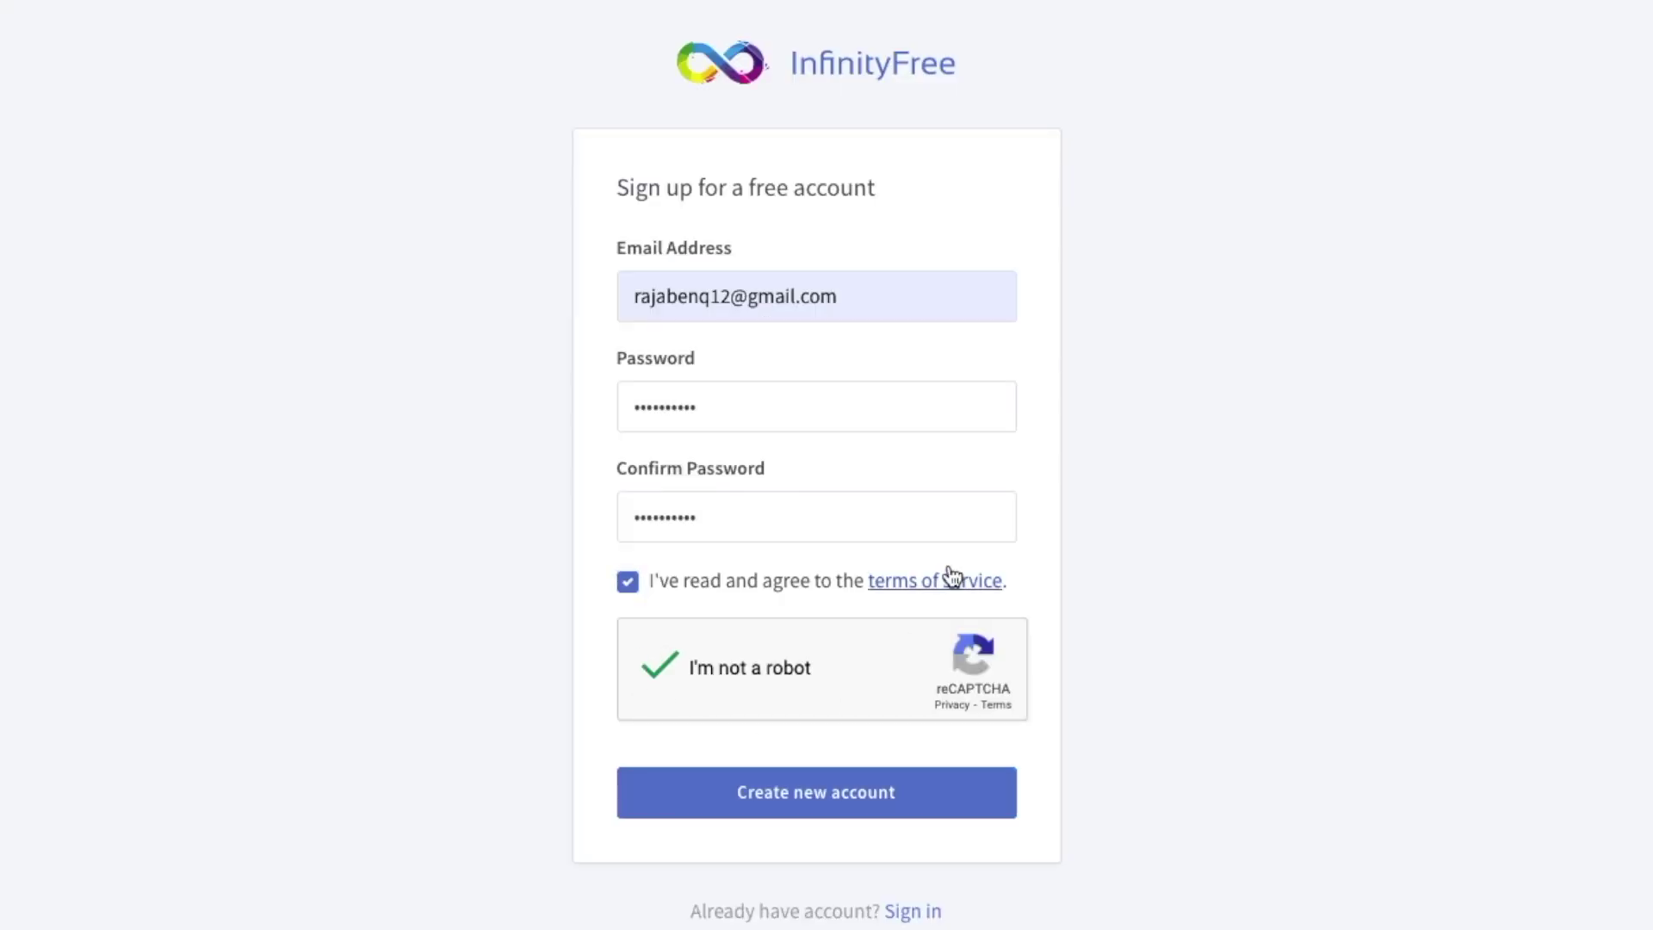
{"action": "left_click", "coordinate": [875, 813]}
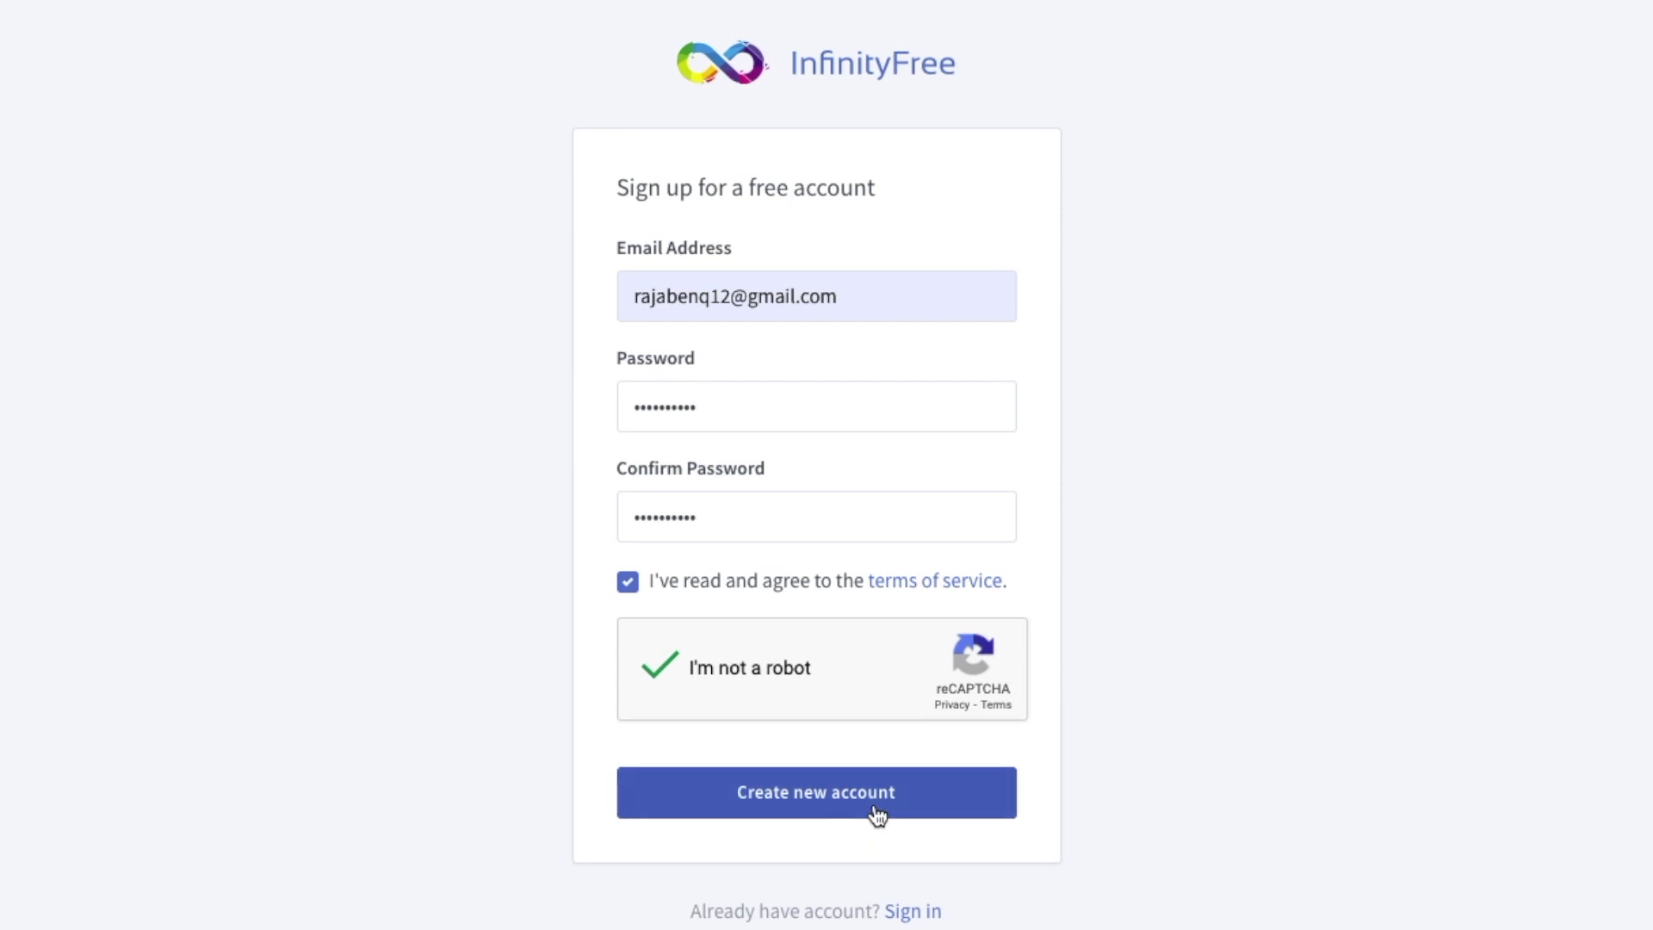
{"action": "left_click", "coordinate": [876, 815]}
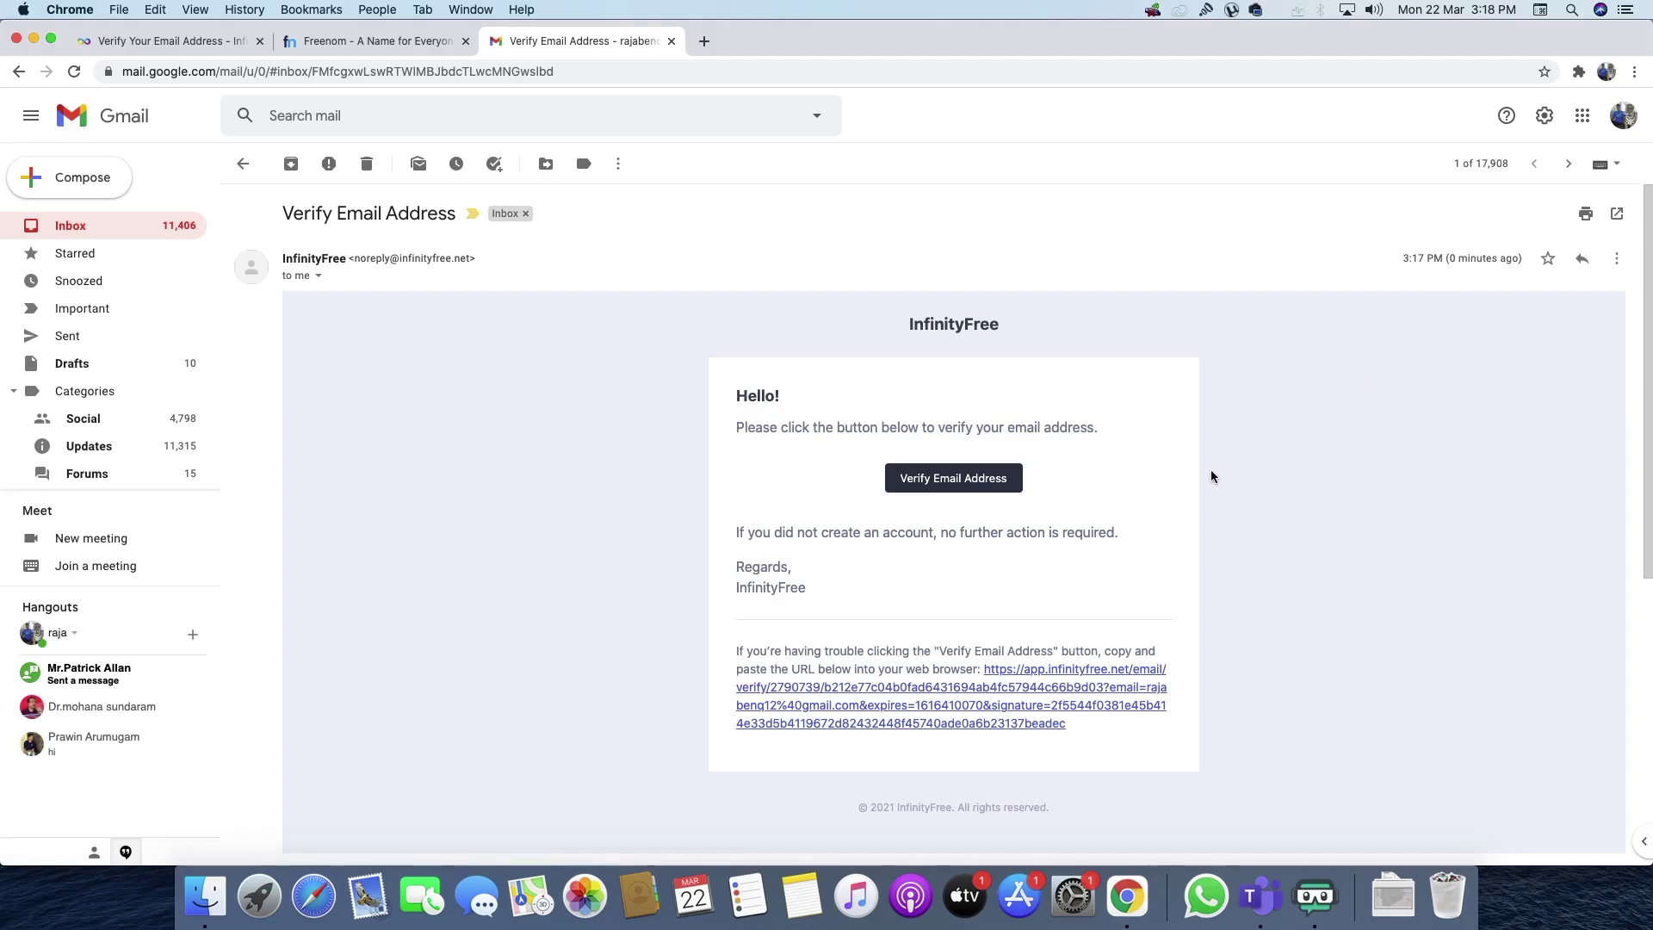
{"action": "left_click", "coordinate": [964, 477]}
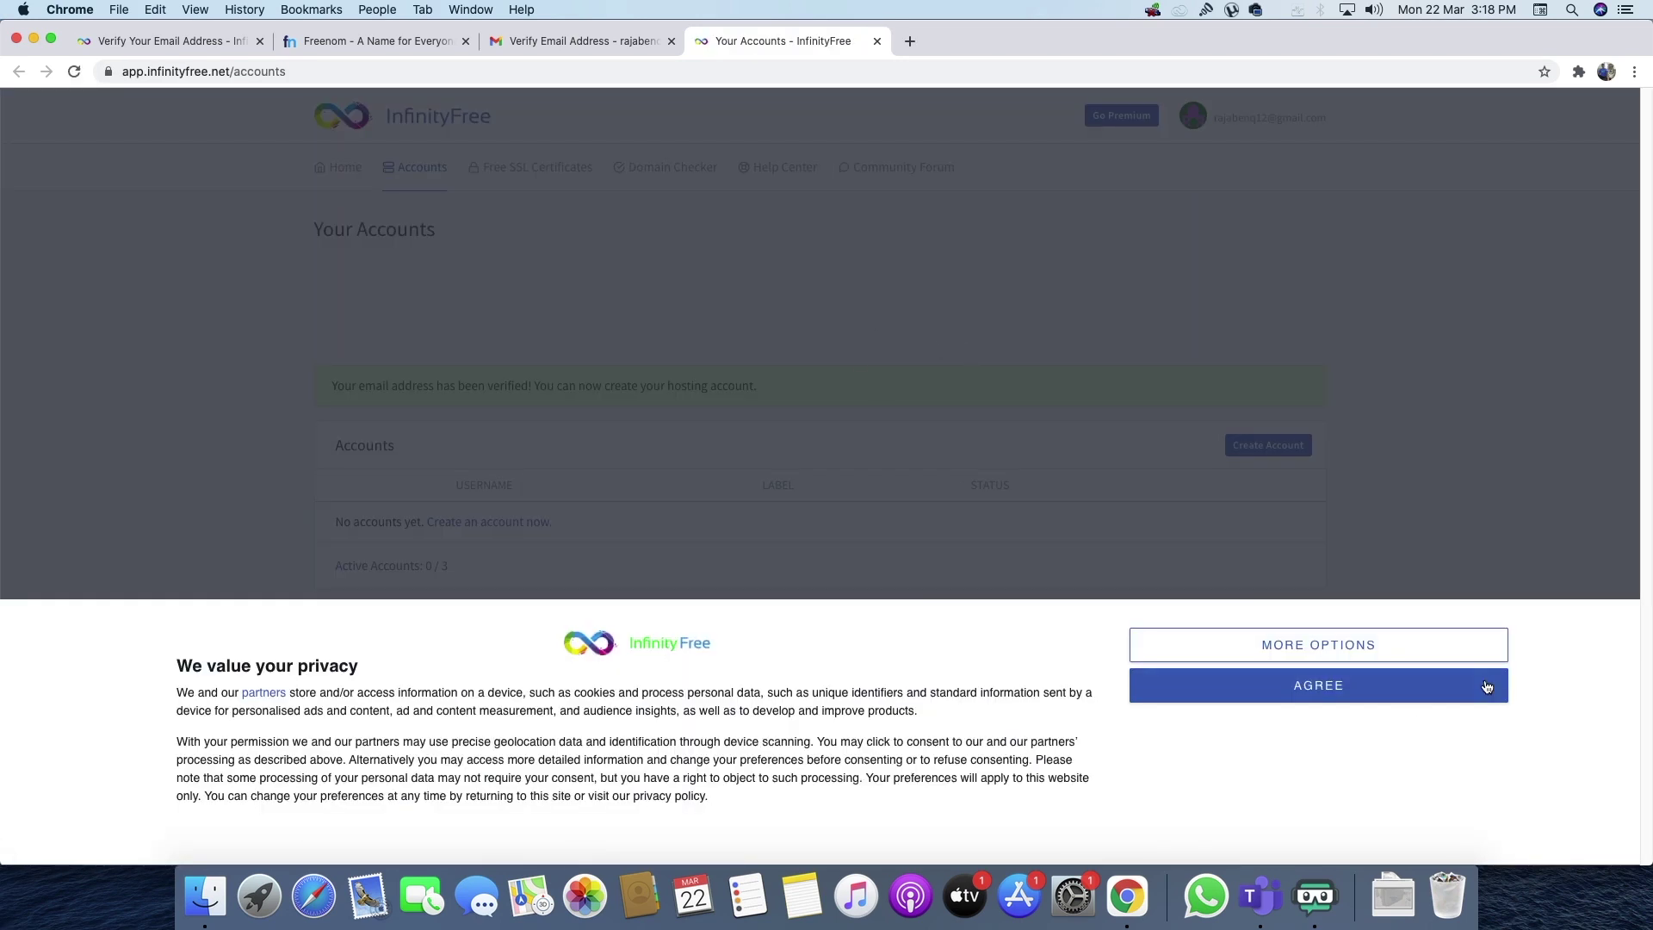
- Dismiss the privacy banner and start a new hosting account from the Accounts table
{"action": "left_click", "coordinate": [1487, 686]}
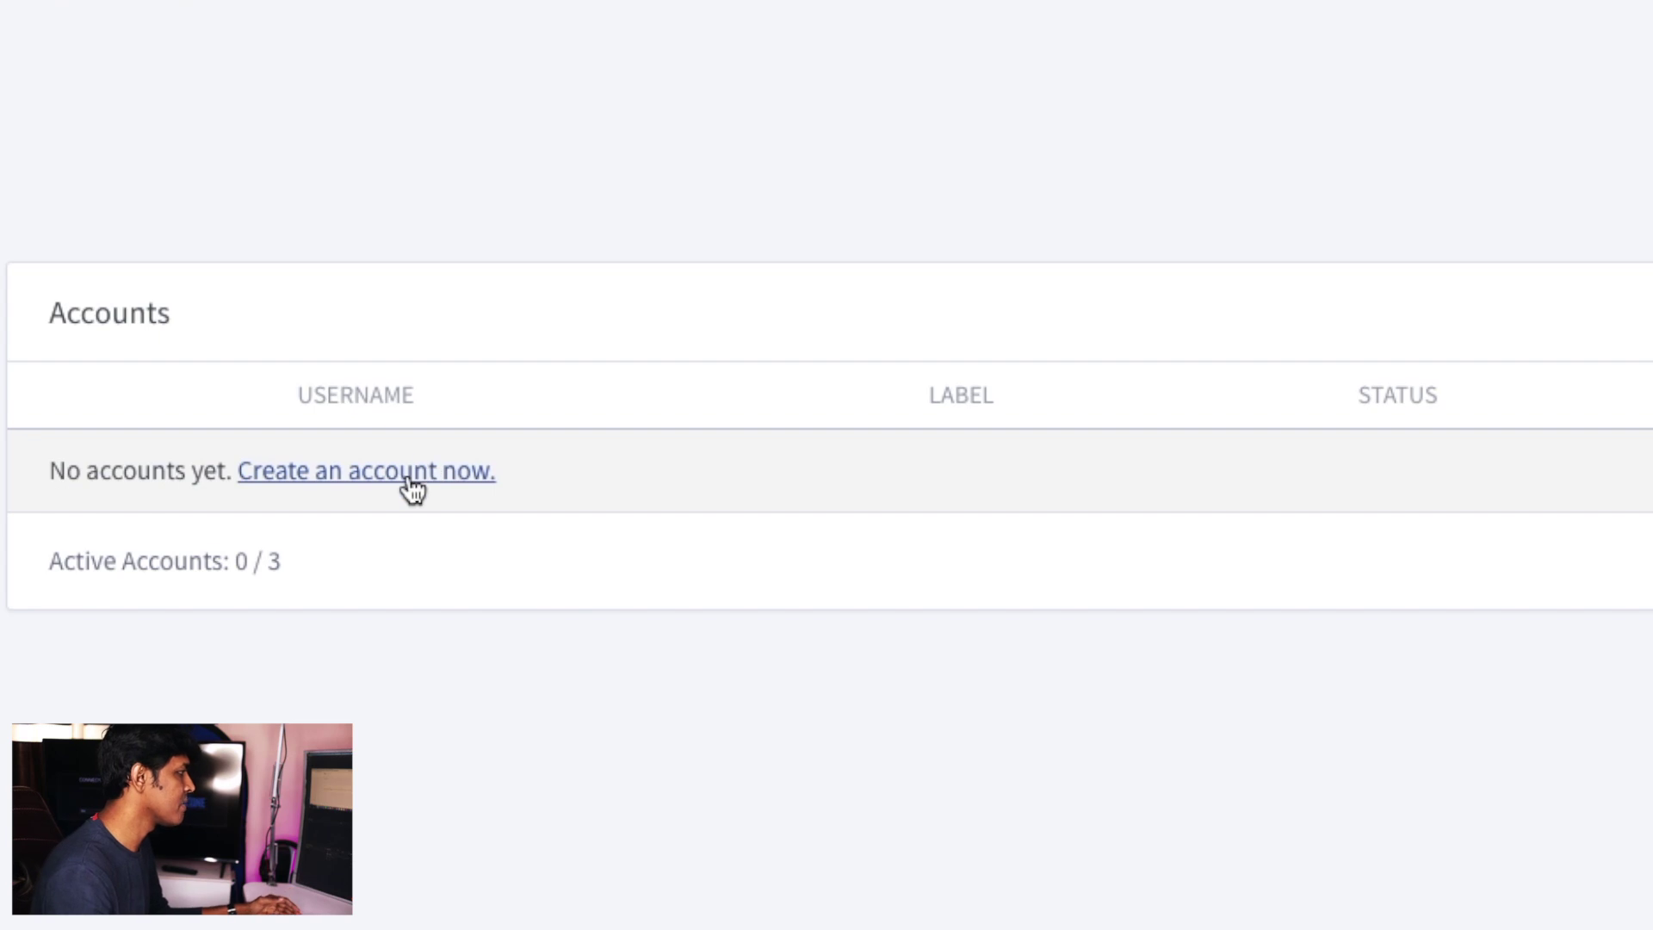
{"action": "left_click", "coordinate": [413, 477]}
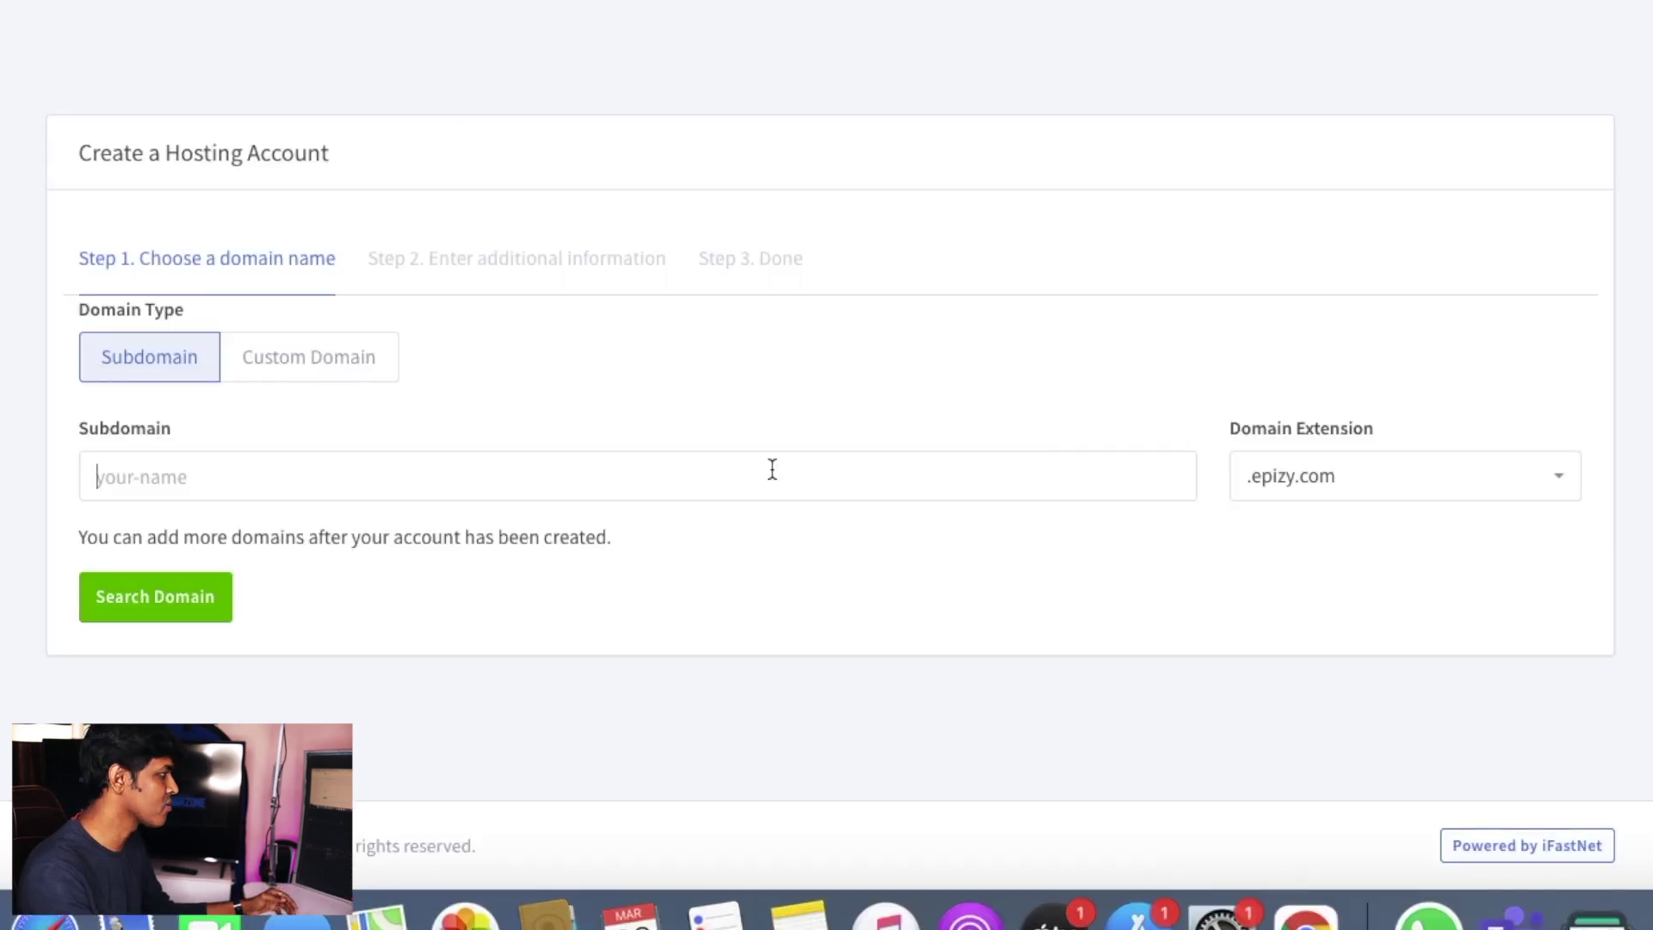
- Check that the subdomain gamerxtc is available on epizy.com
{"action": "left_click", "coordinate": [772, 469]}
{"action": "type", "text": "gamerxtc"}
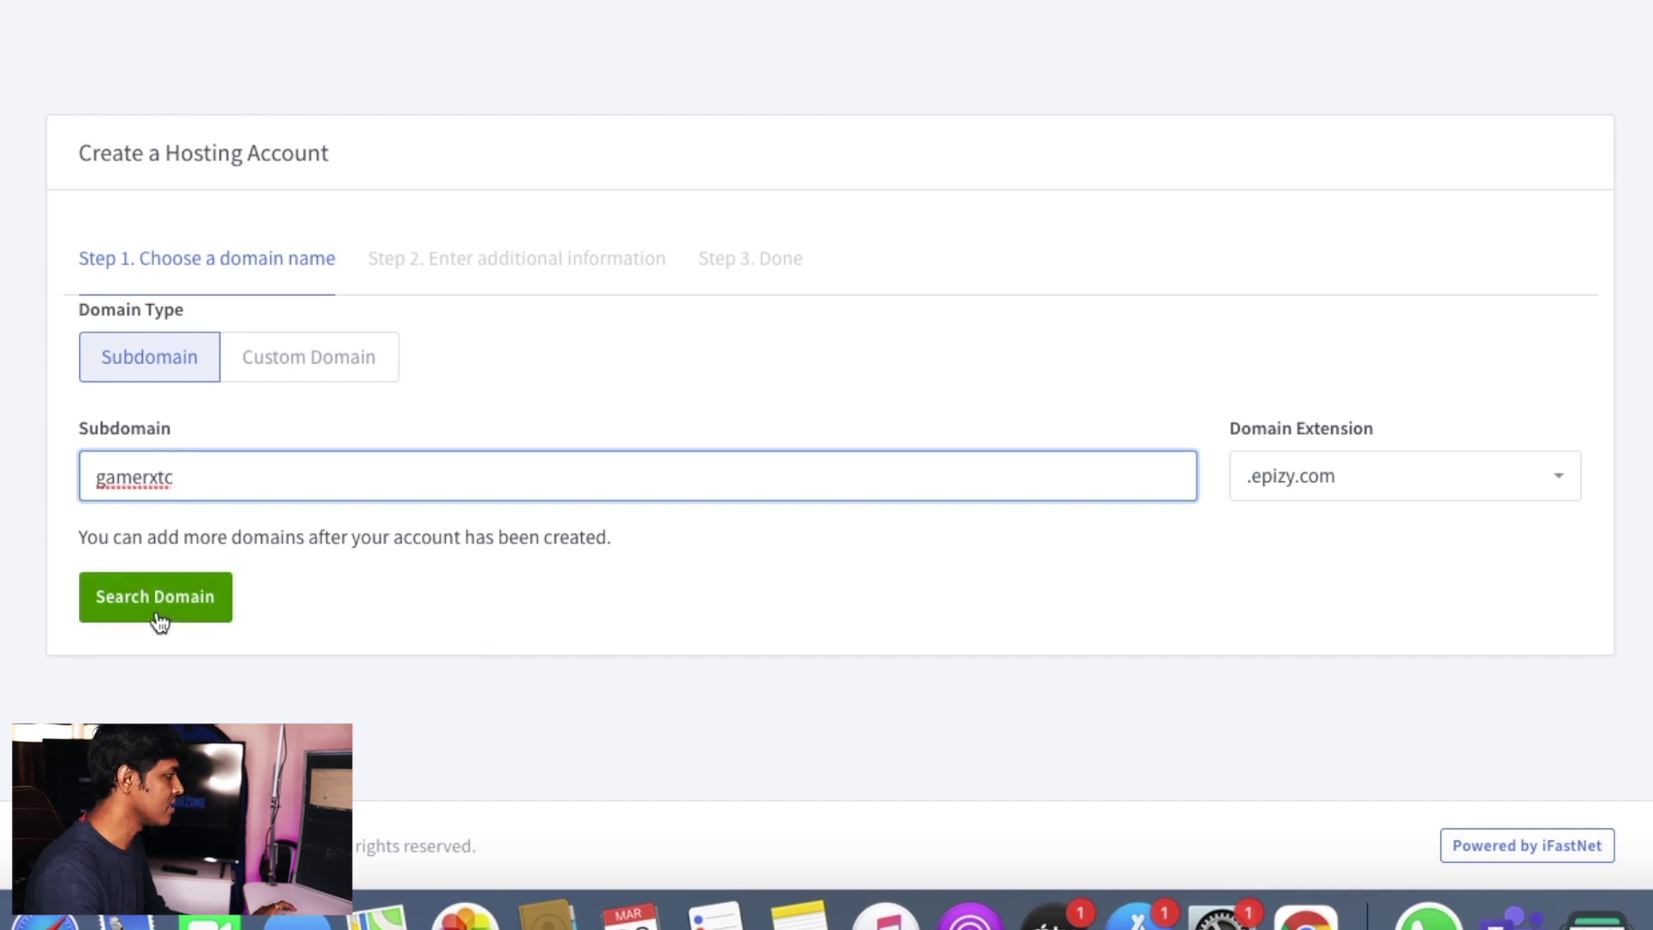
{"action": "left_click", "coordinate": [181, 613]}
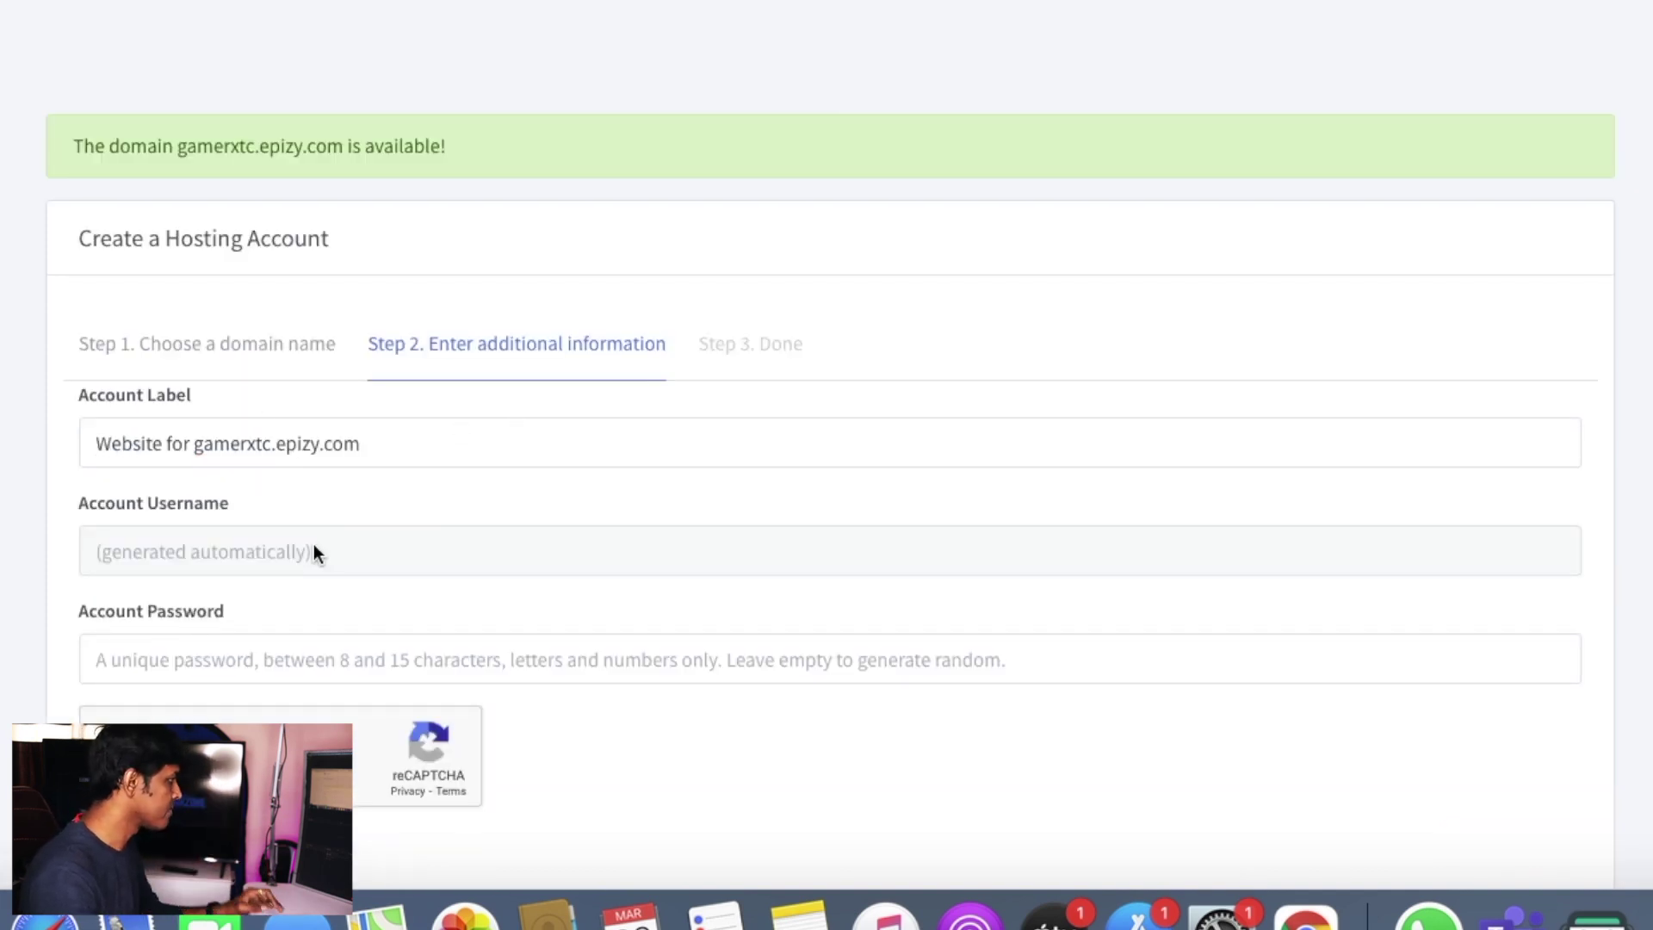
- Enter an account password, pass the reCAPTCHA, and create the gamerxtc.epizy.com hosting account
{"action": "scroll", "coordinate": [362, 555], "scroll_direction": "down", "scroll_amount": 1}
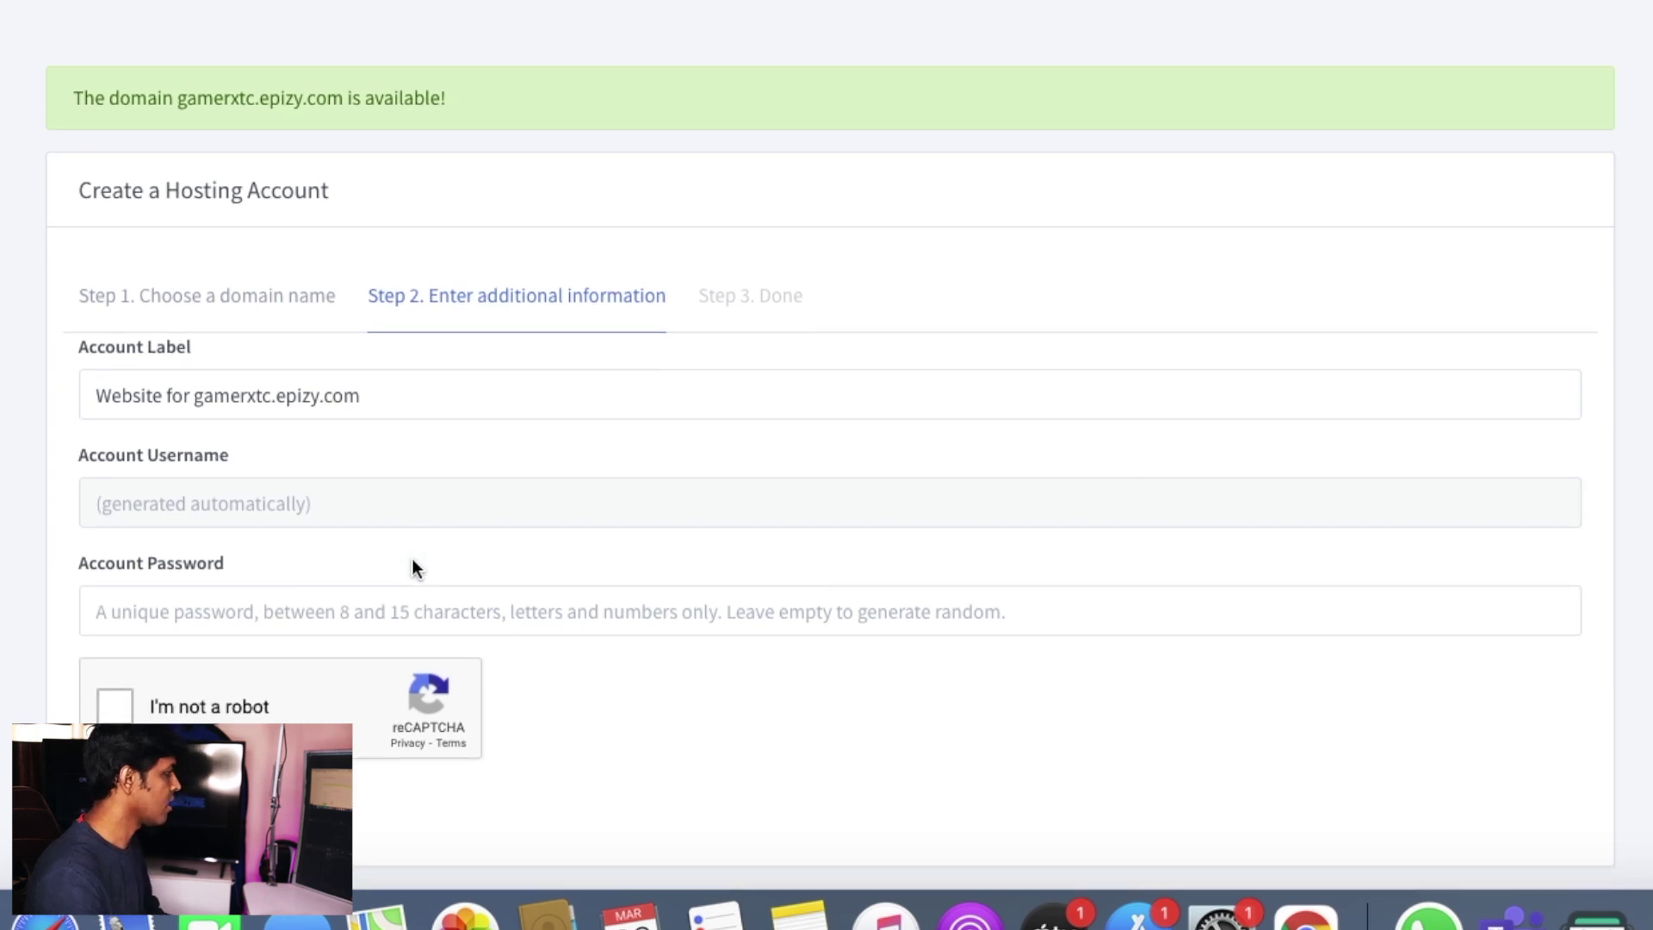
{"action": "scroll", "coordinate": [411, 569], "scroll_direction": "down", "scroll_amount": 1}
{"action": "left_click", "coordinate": [170, 594]}
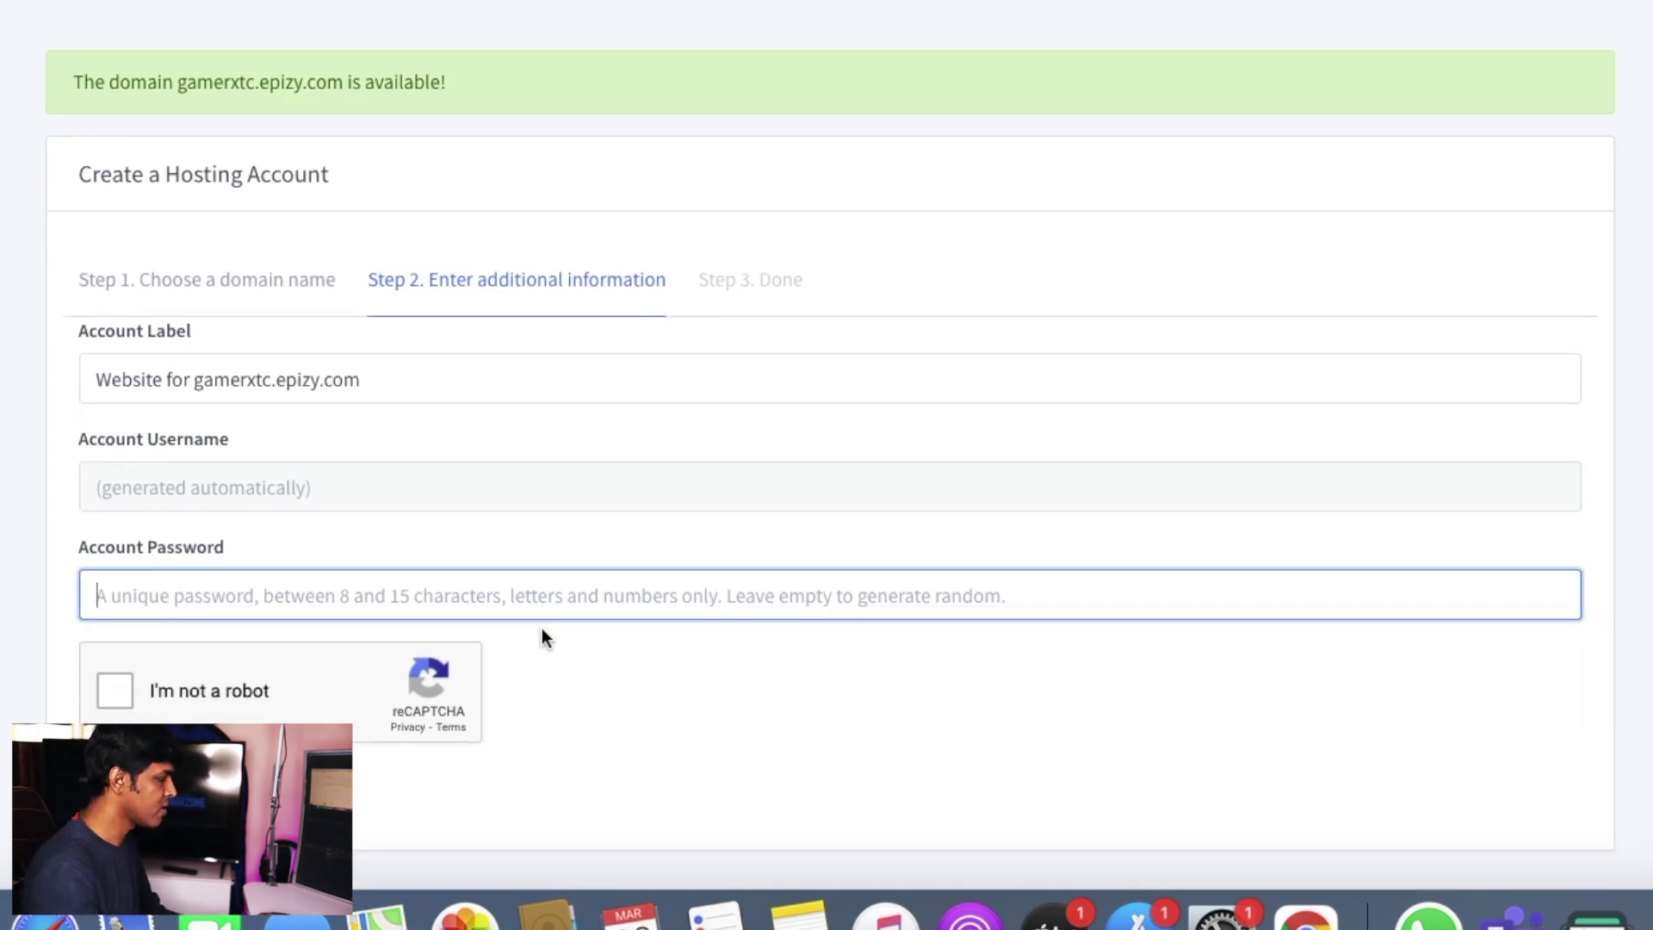
{"action": "type", "text": "13"}
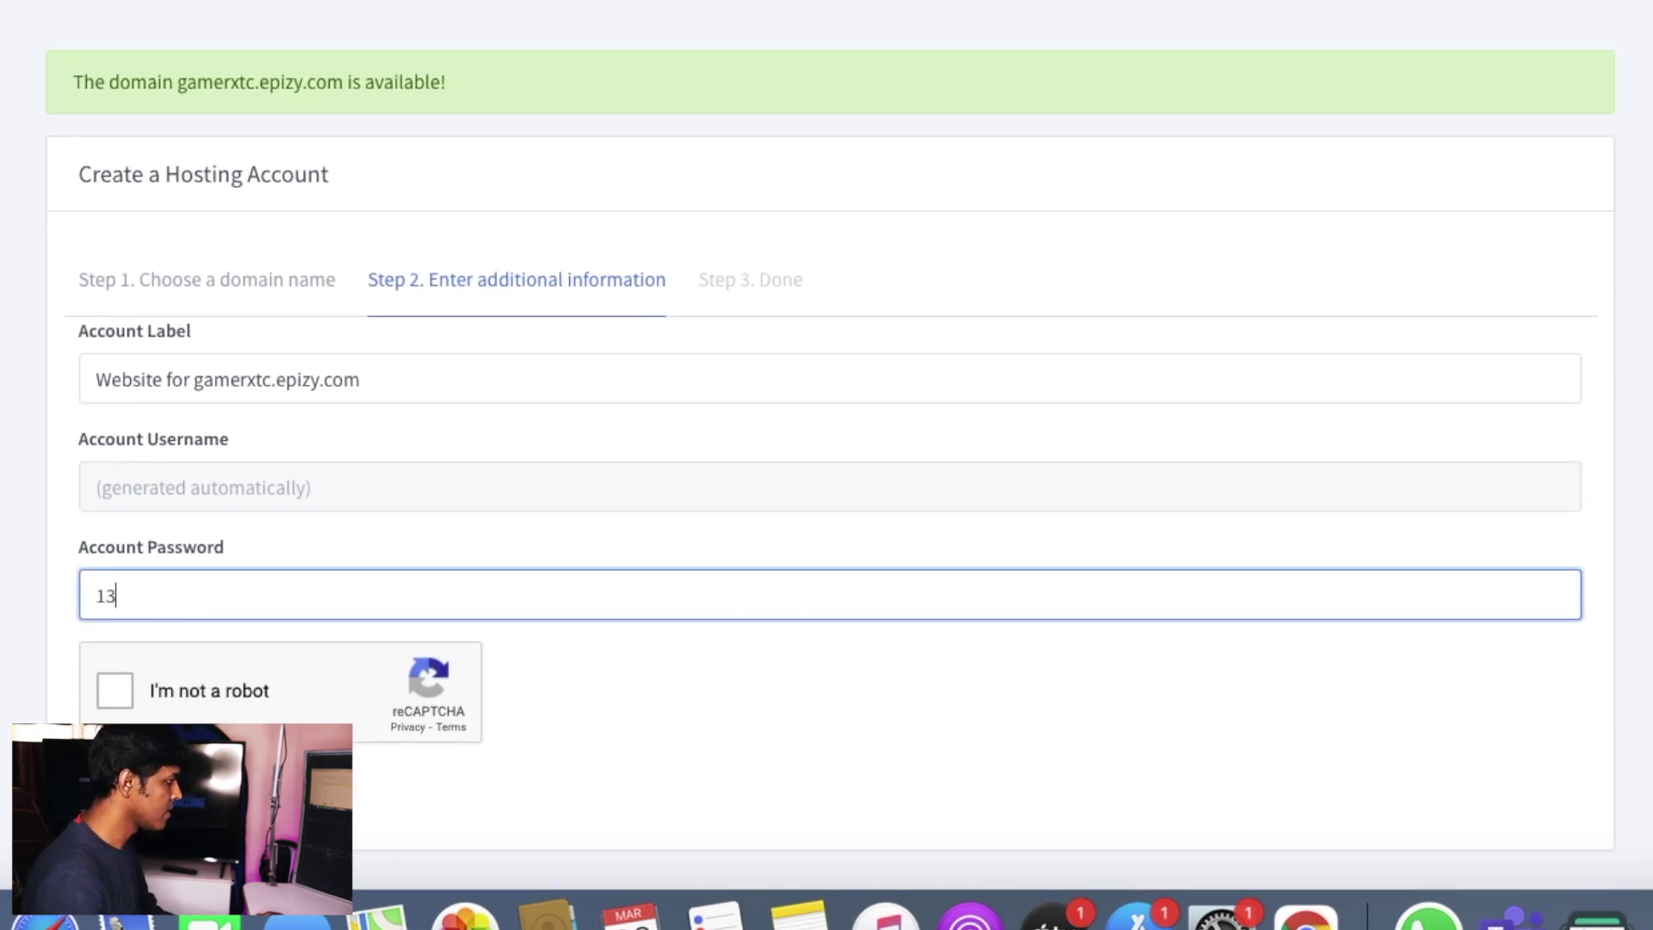
{"action": "key", "text": "BackSpace"}
{"action": "key", "text": "BackSpace"}
{"action": "type", "text": "123456789"}
{"action": "left_click", "coordinate": [112, 704]}
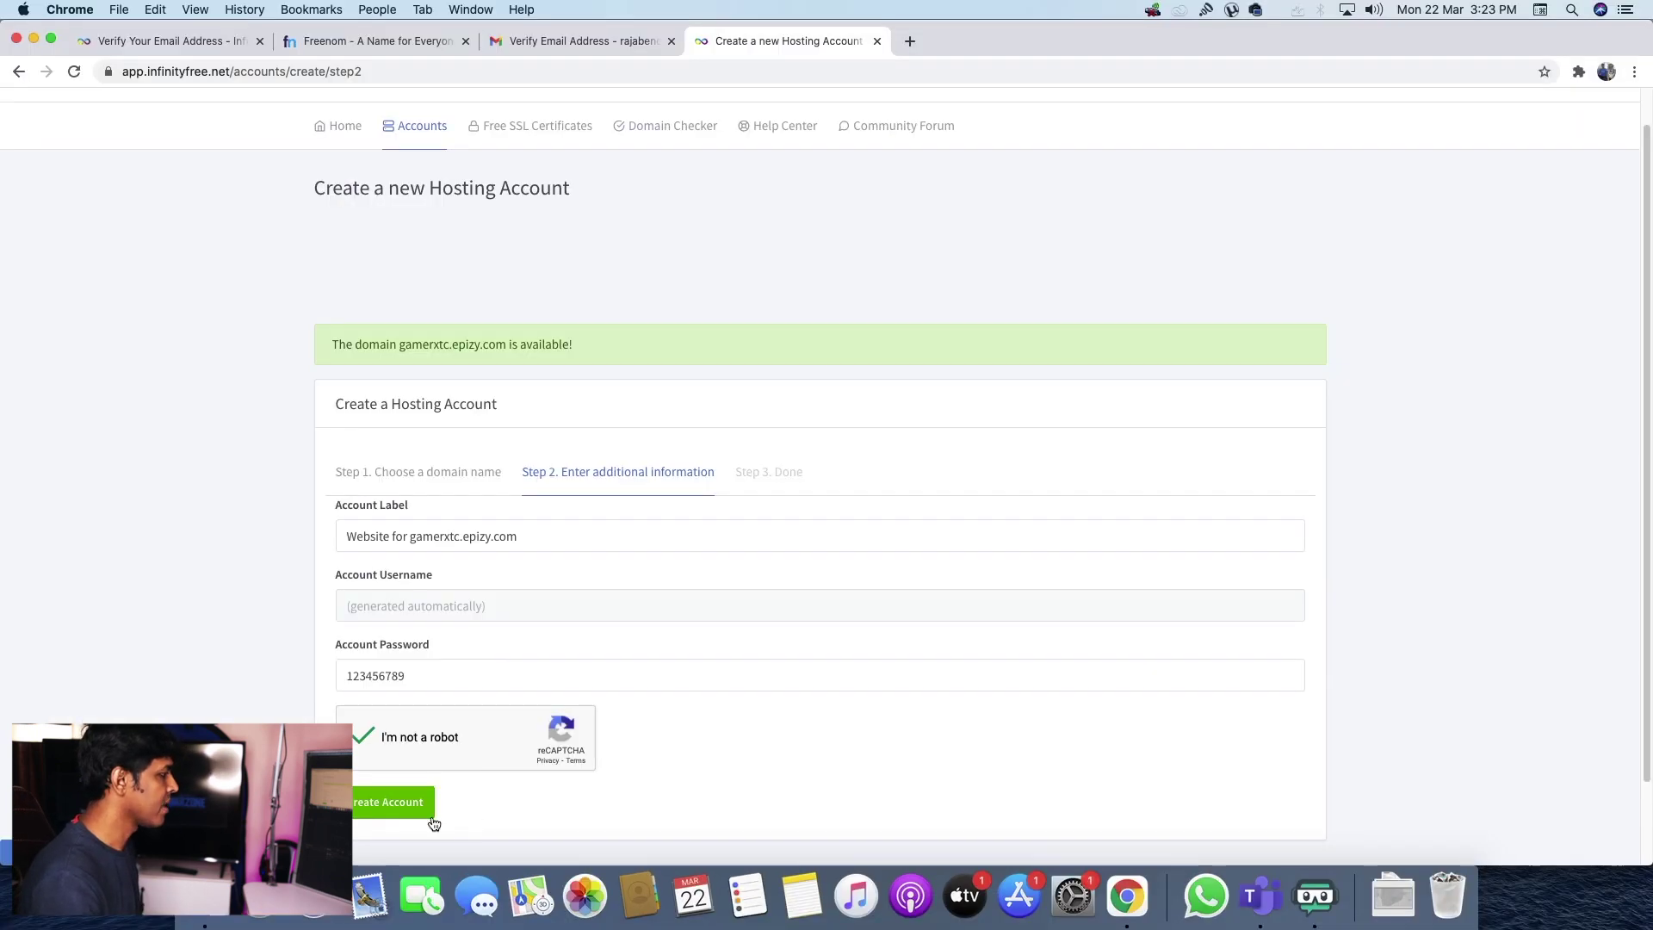
{"action": "left_click", "coordinate": [194, 817]}
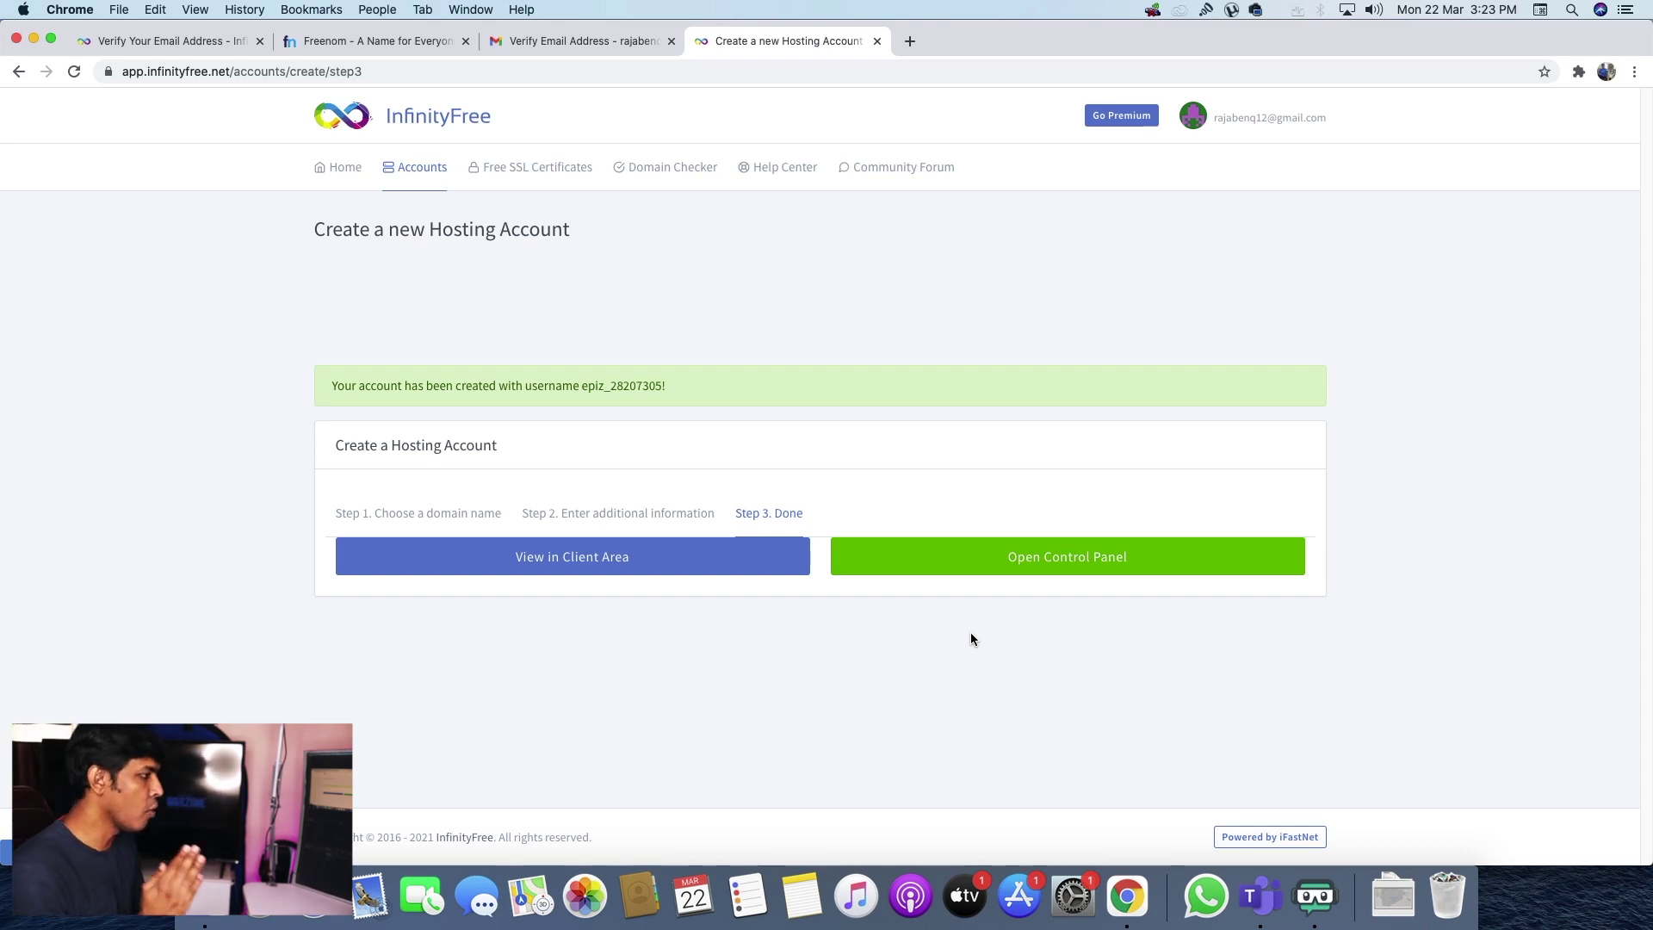
- Open the new account's control panel, approving InfinityFree's email notice
{"action": "left_click", "coordinate": [1033, 558]}
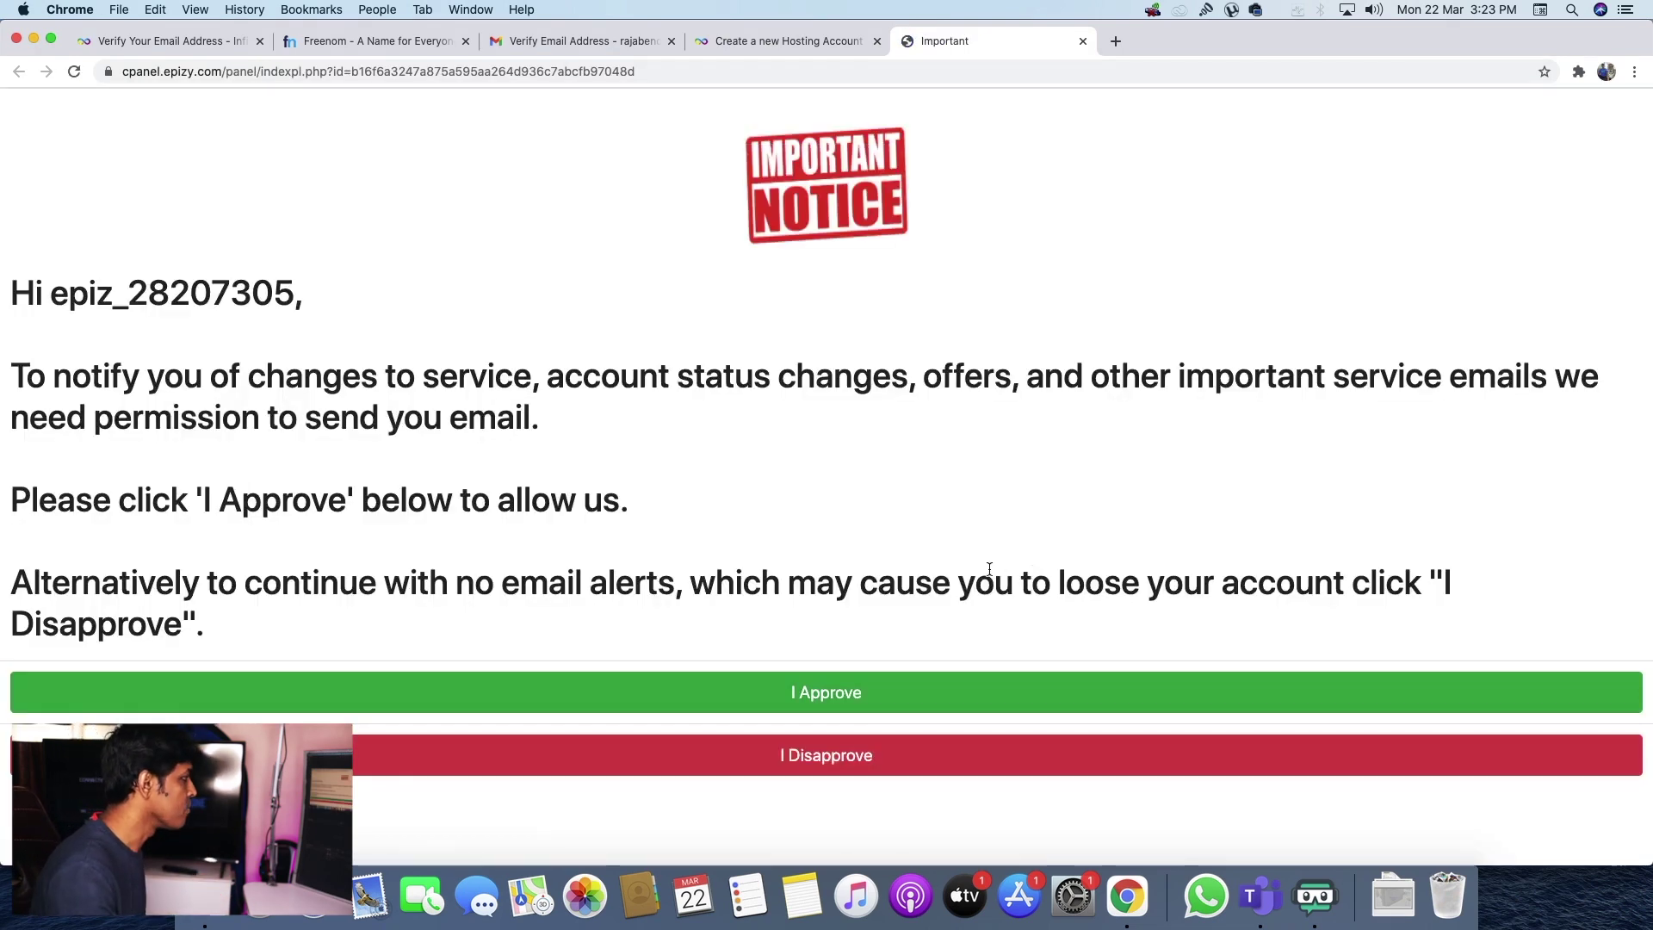
{"action": "left_click", "coordinate": [807, 708]}
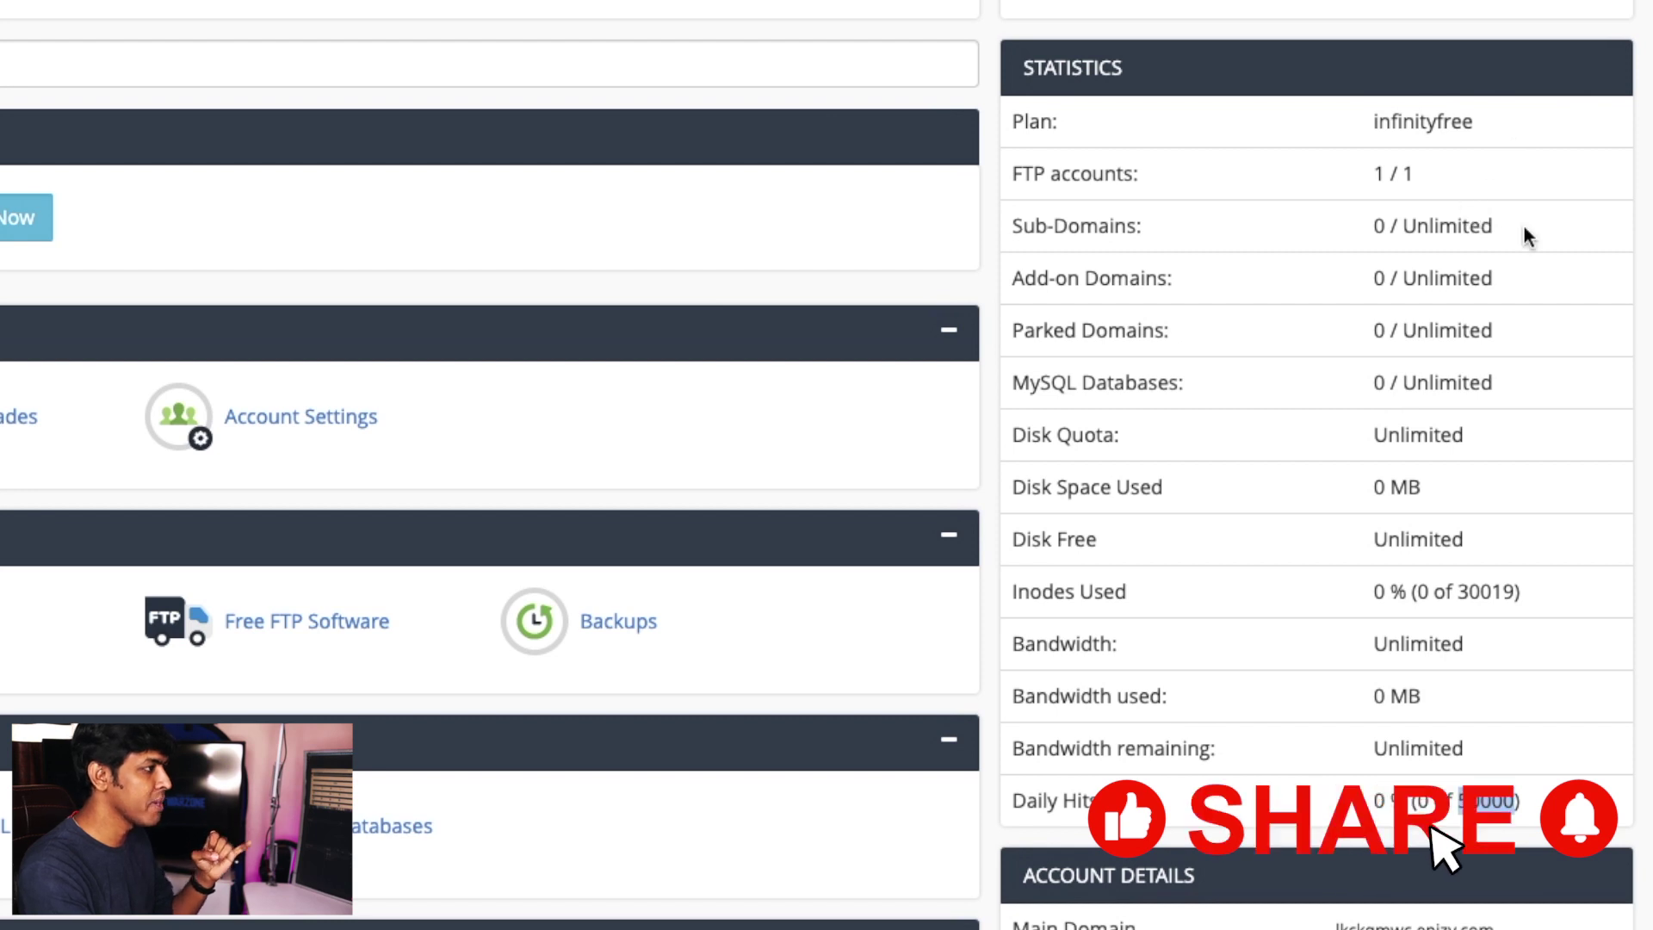
{"action": "left_click_drag", "start_coordinate": [1560, 330], "coordinate": [1436, 333]}
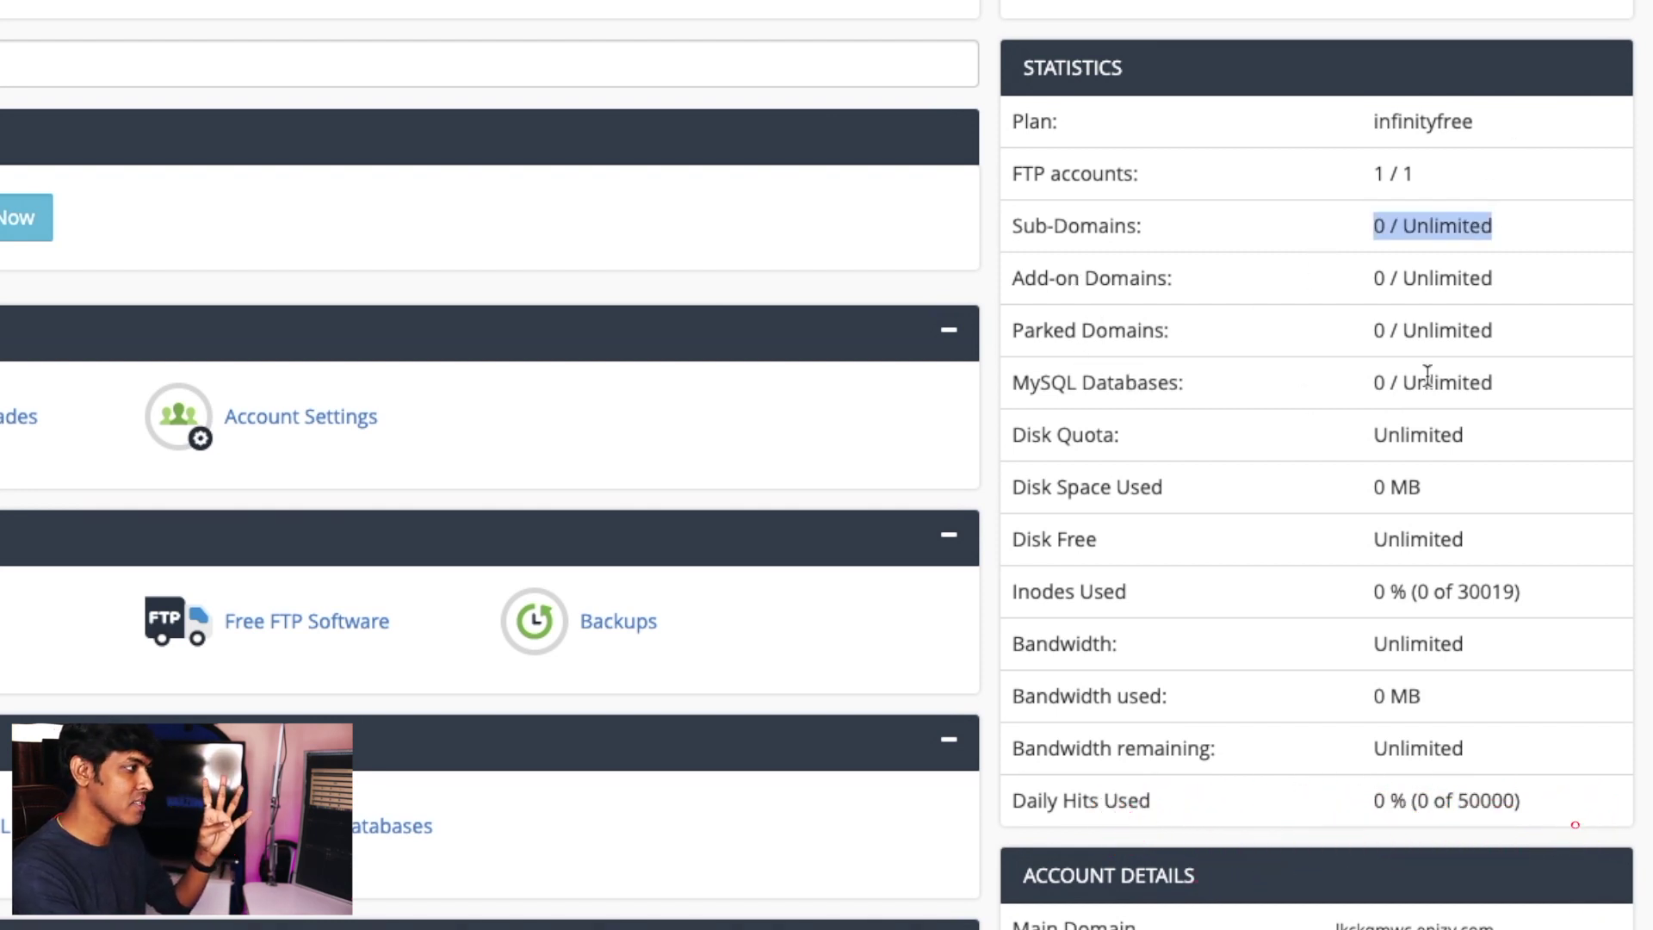
{"action": "left_click_drag", "start_coordinate": [1164, 489], "coordinate": [1001, 508]}
{"action": "left_click", "coordinate": [1059, 539]}
{"action": "double_click", "coordinate": [1073, 539]}
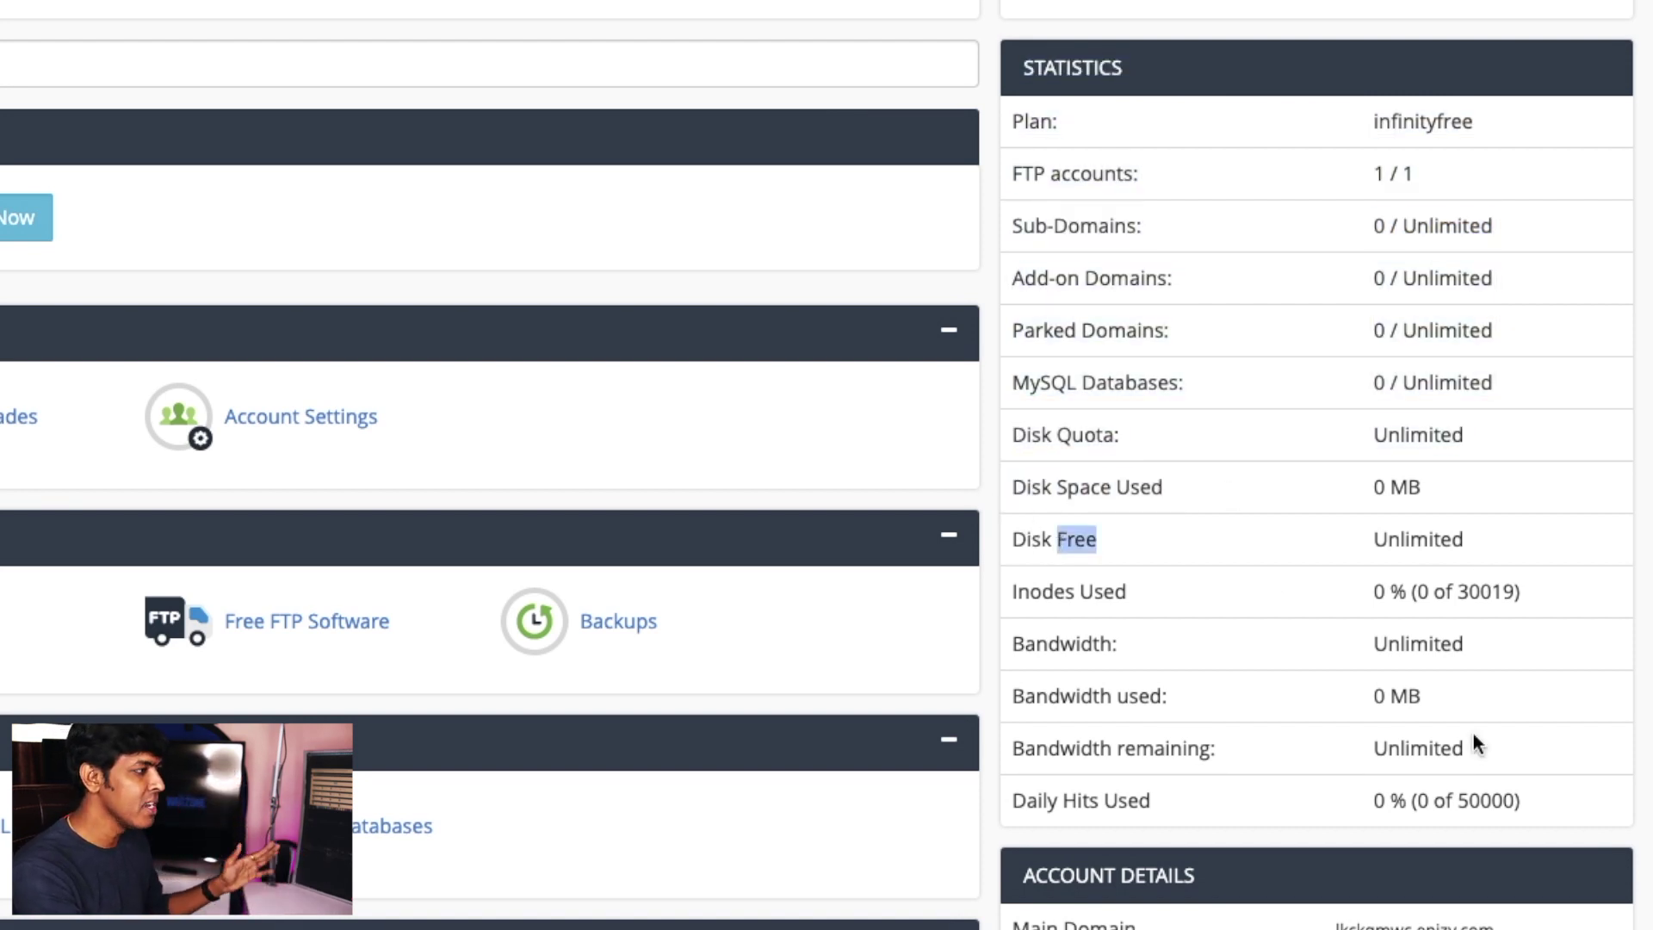
{"action": "left_click_drag", "start_coordinate": [1471, 746], "coordinate": [1018, 738]}
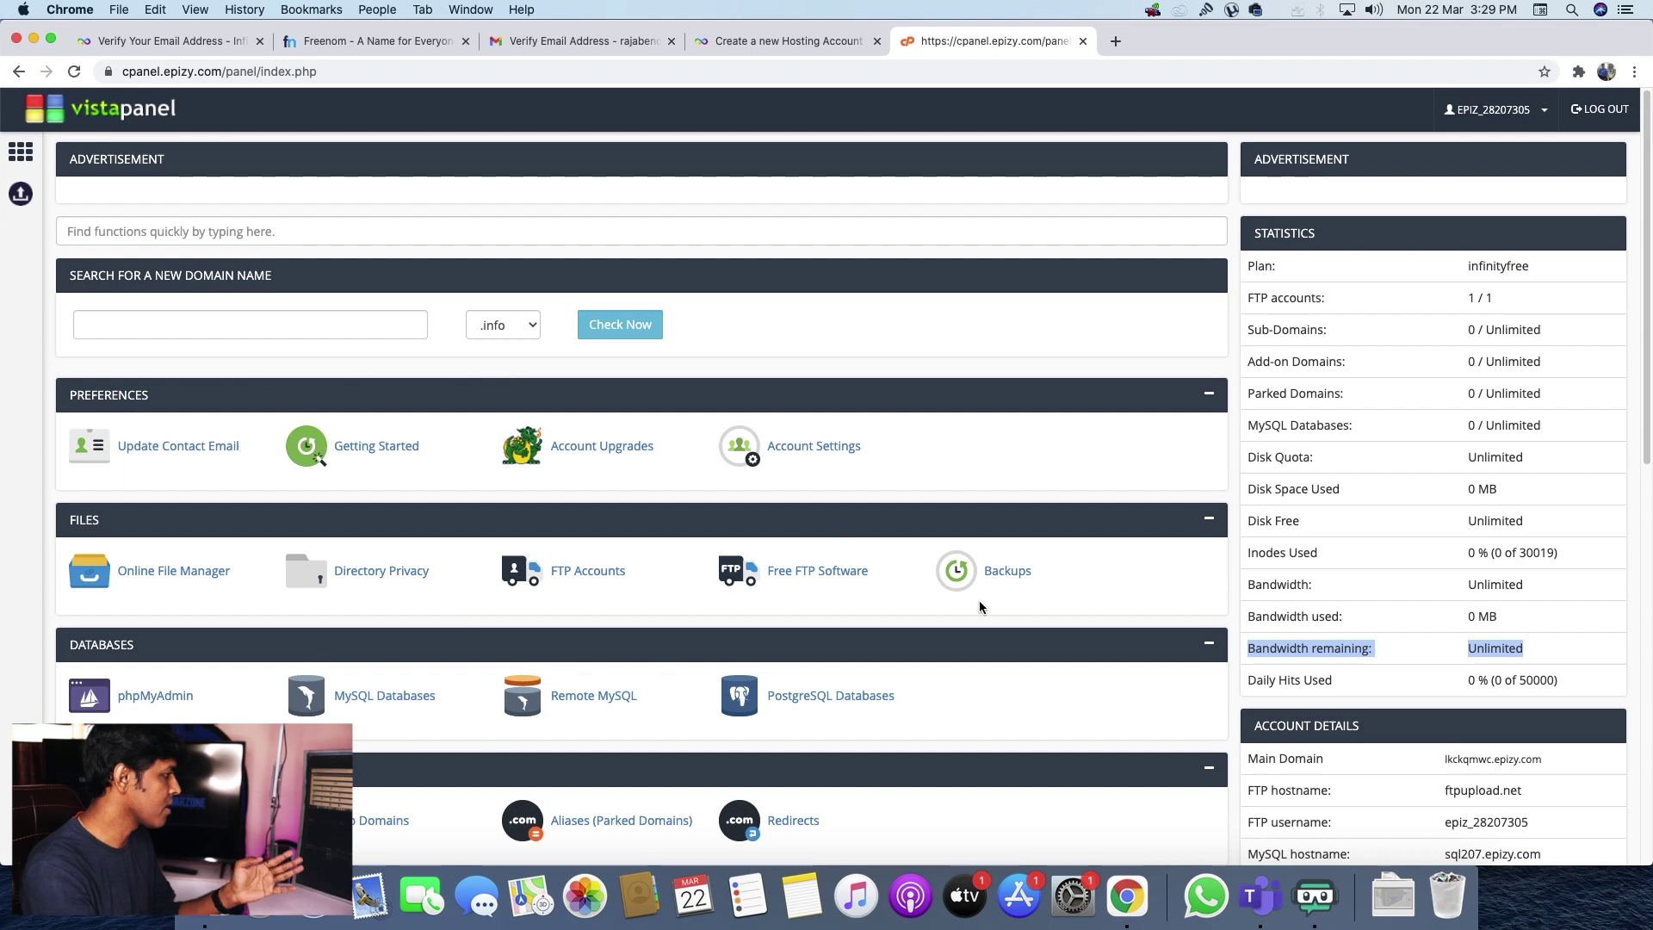
- Launch Softaculous Apps Installer from VistaPanel's Software section
{"action": "scroll", "coordinate": [979, 600], "scroll_direction": "down", "scroll_amount": 3}
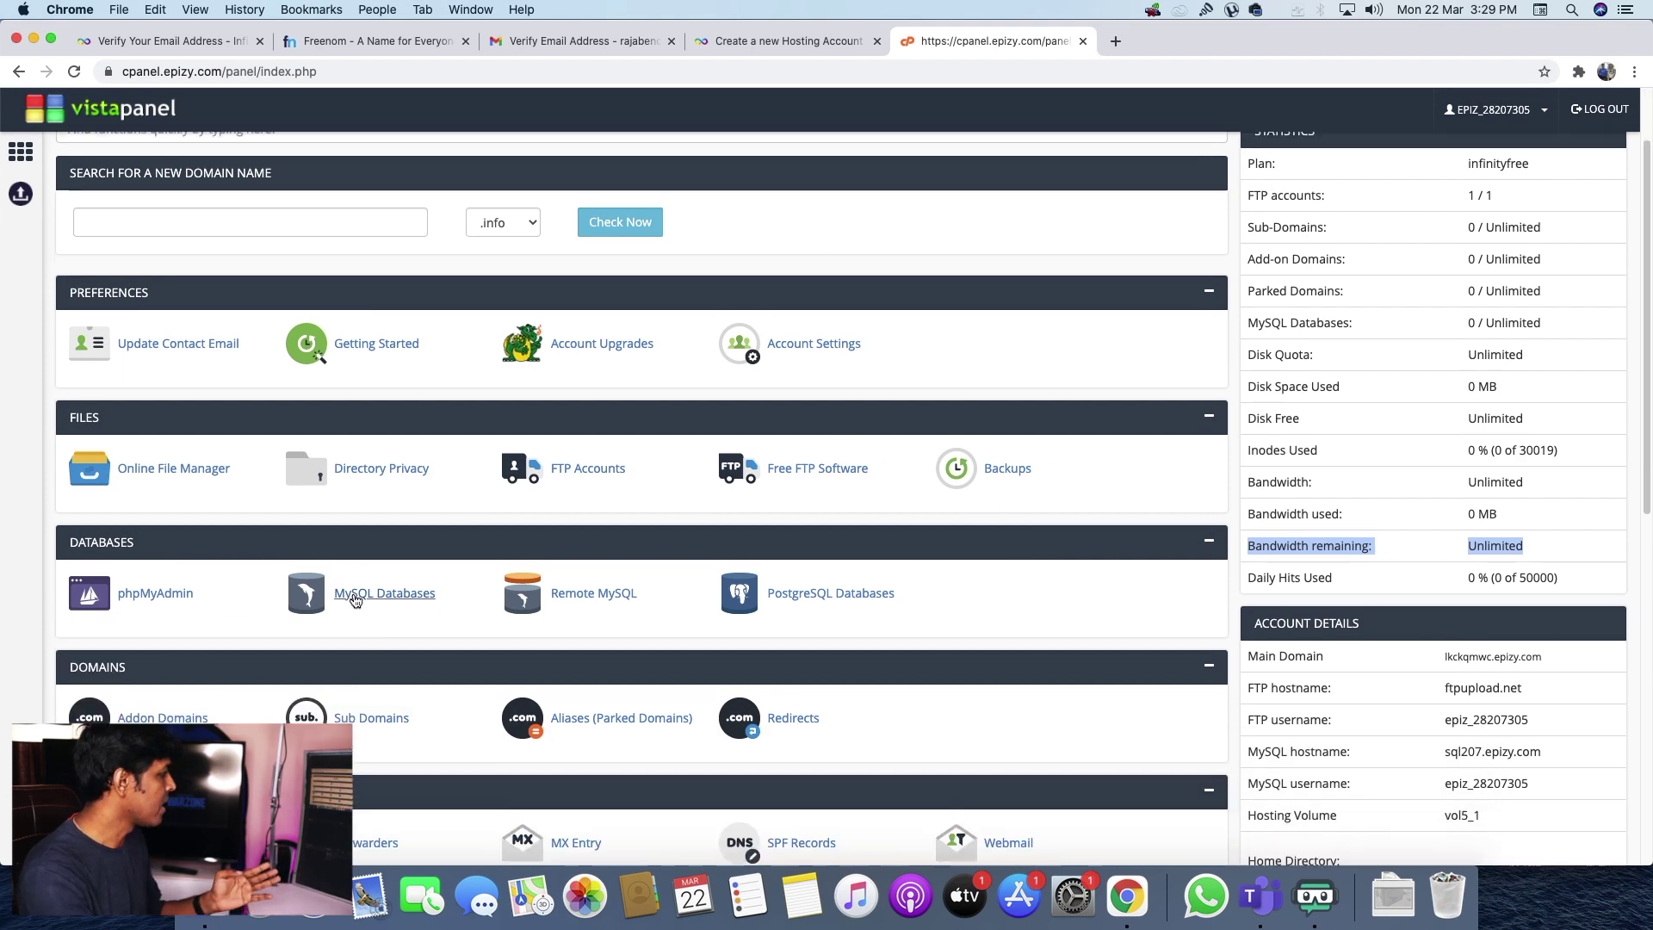
{"action": "scroll", "coordinate": [354, 600], "scroll_direction": "down", "scroll_amount": 2}
{"action": "scroll", "coordinate": [921, 644], "scroll_direction": "down", "scroll_amount": 5}
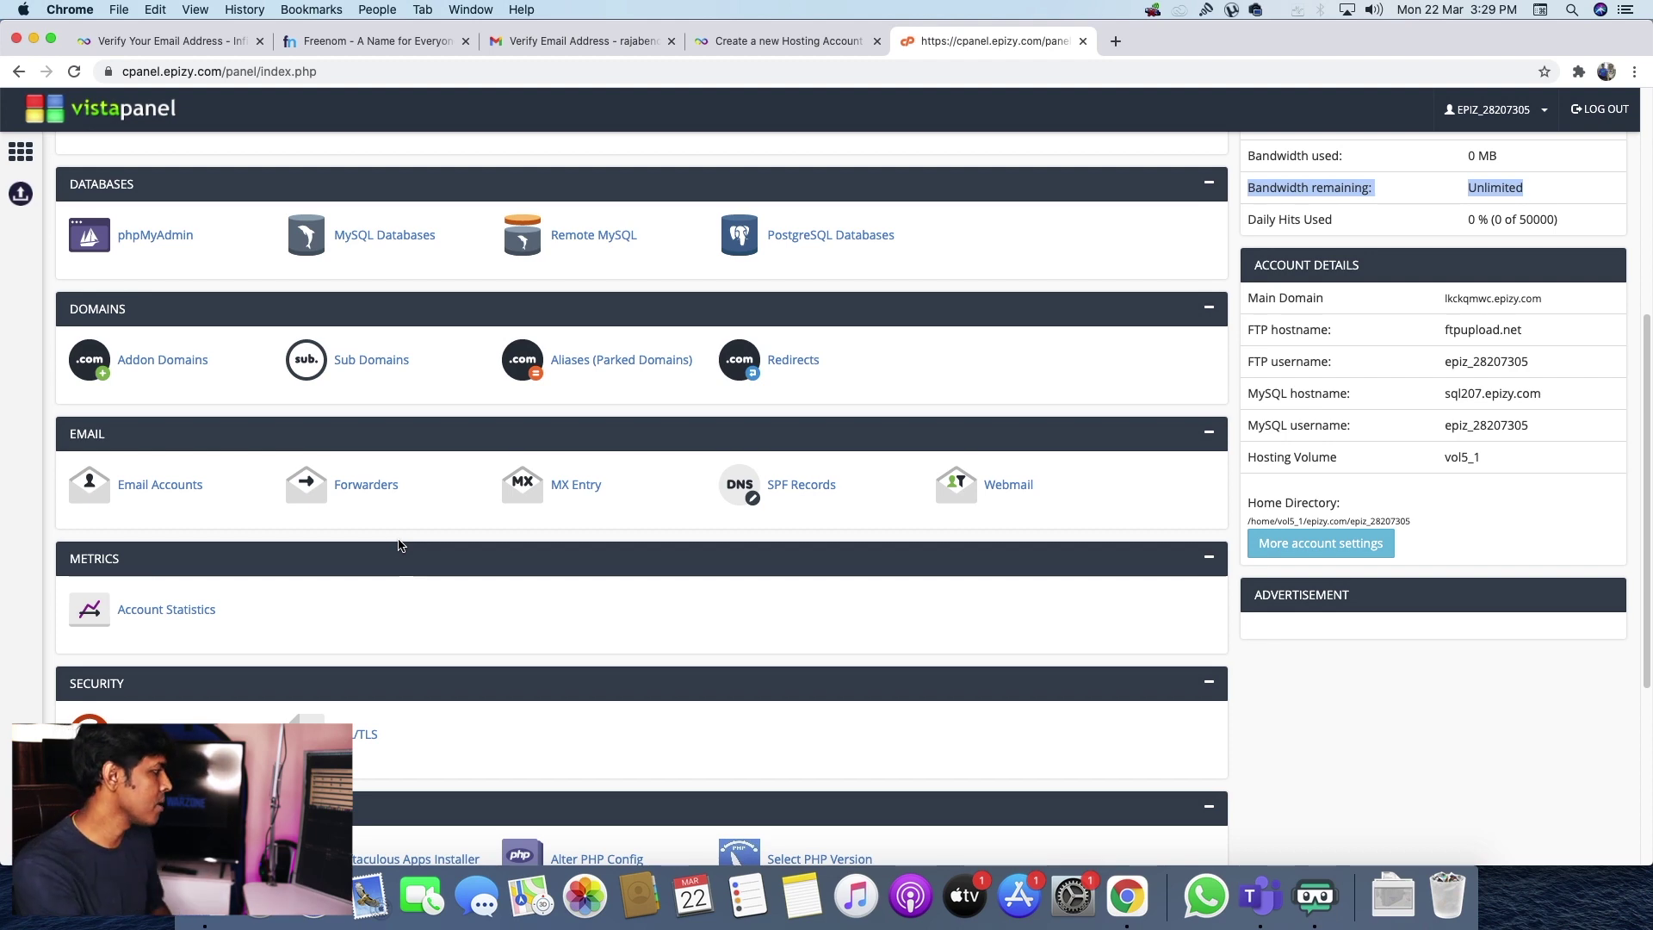
{"action": "scroll", "coordinate": [282, 617], "scroll_direction": "down", "scroll_amount": 3}
{"action": "scroll", "coordinate": [351, 540], "scroll_direction": "down", "scroll_amount": 3}
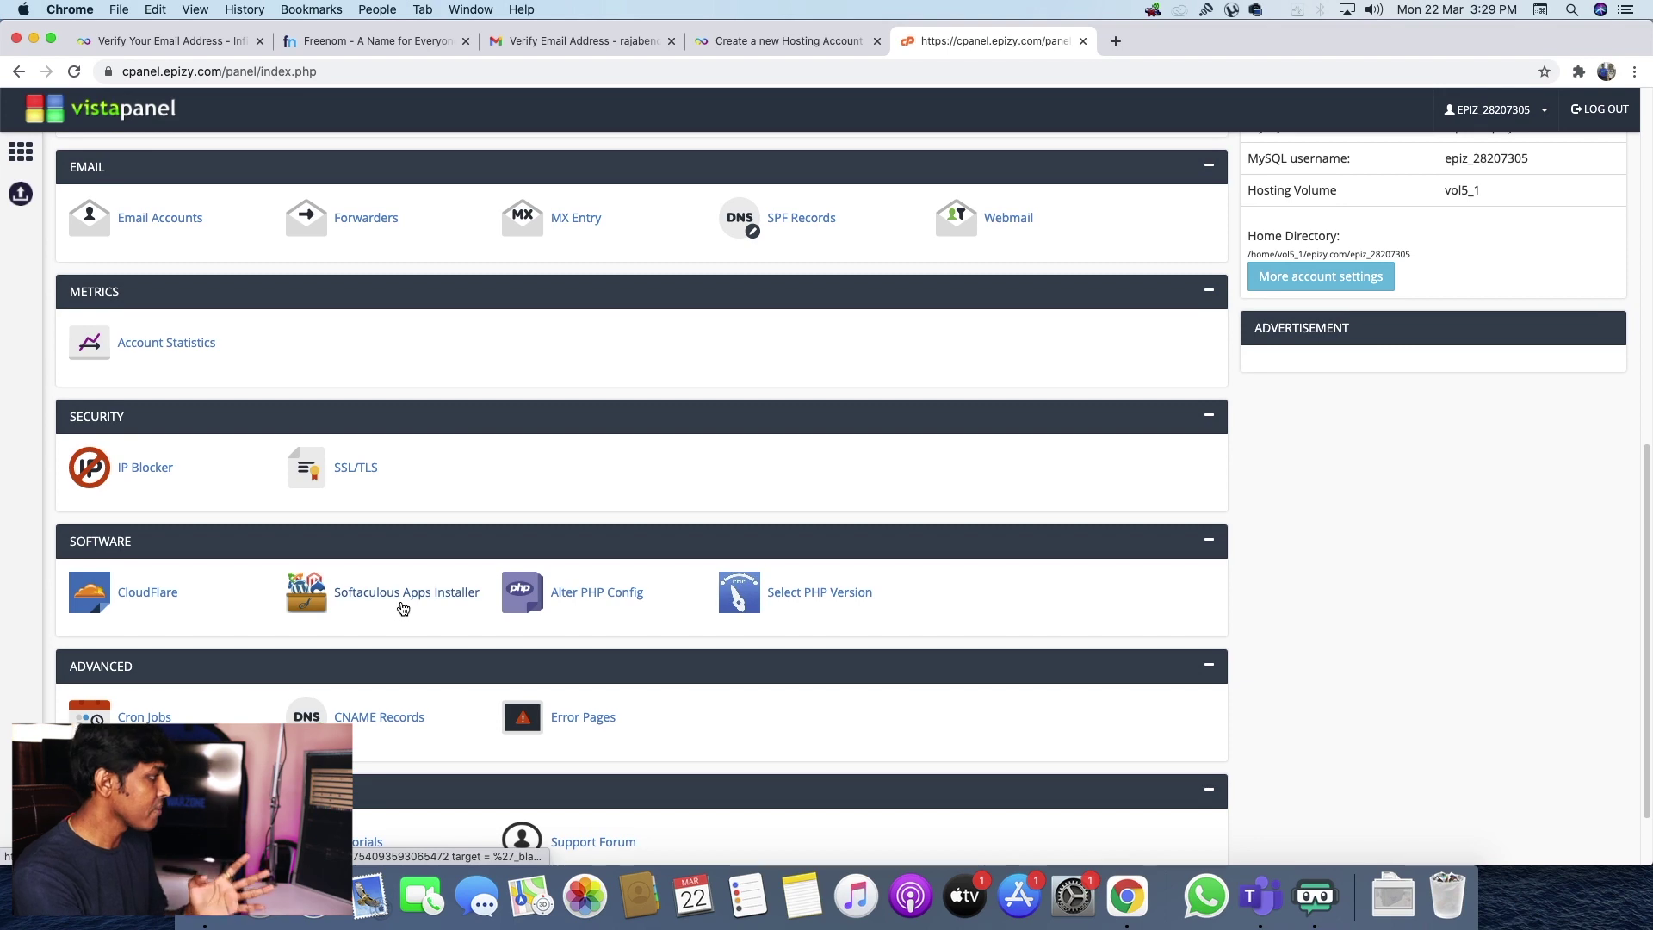
{"action": "left_click", "coordinate": [363, 609]}
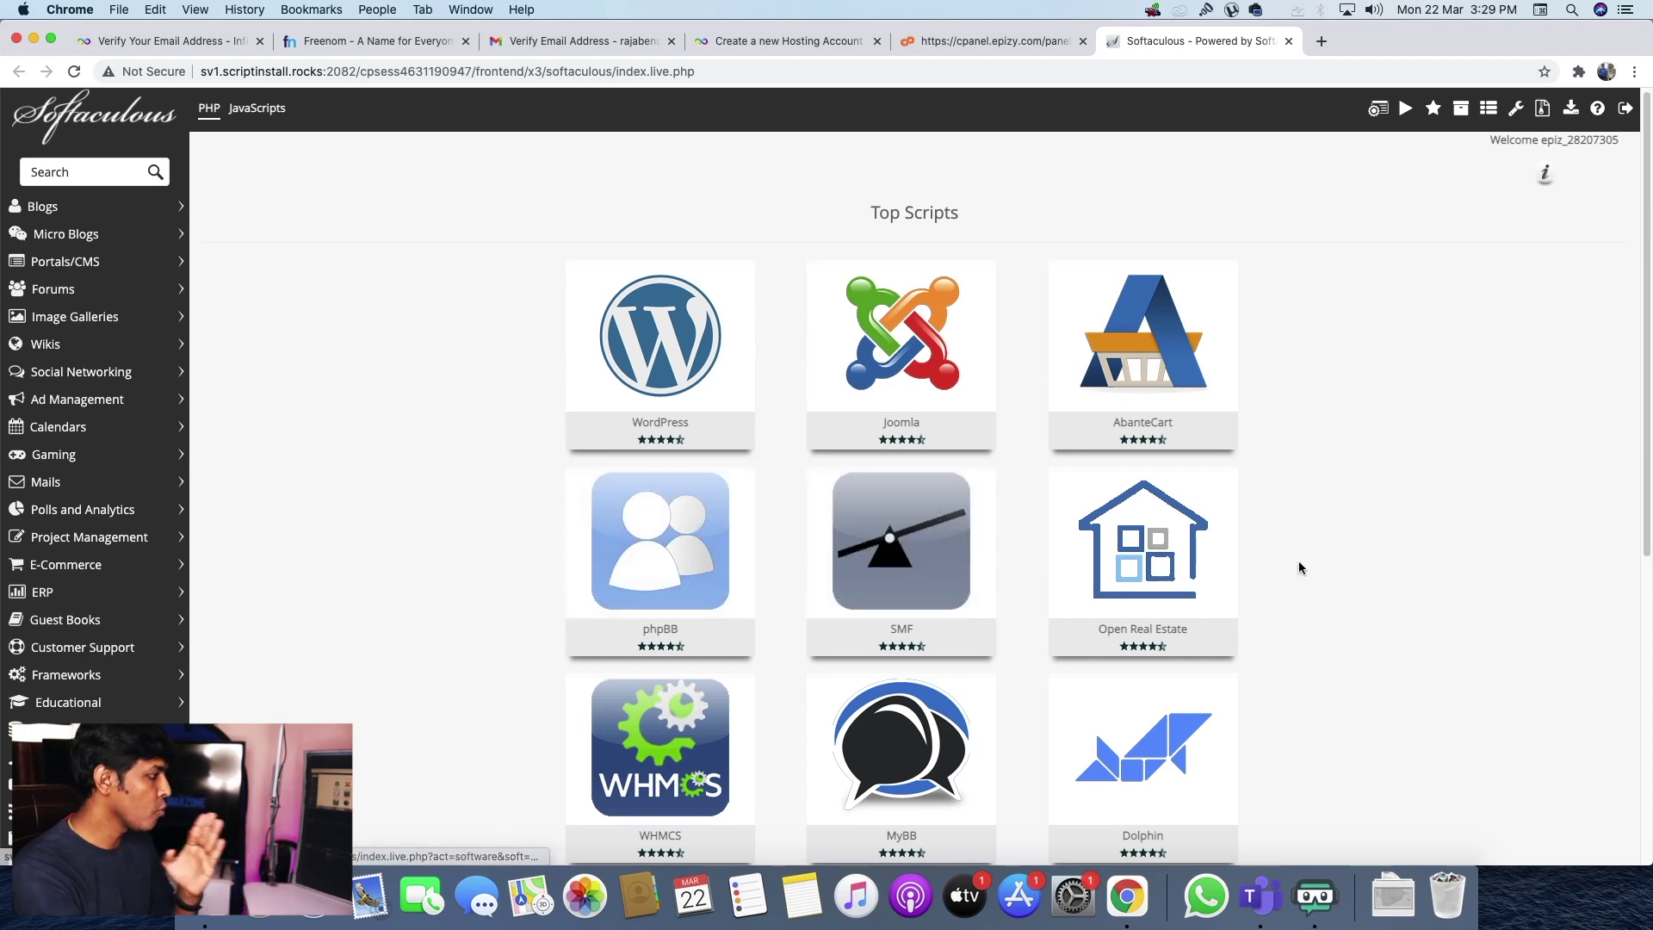
{"action": "scroll", "coordinate": [1331, 587], "scroll_direction": "down", "scroll_amount": 3}
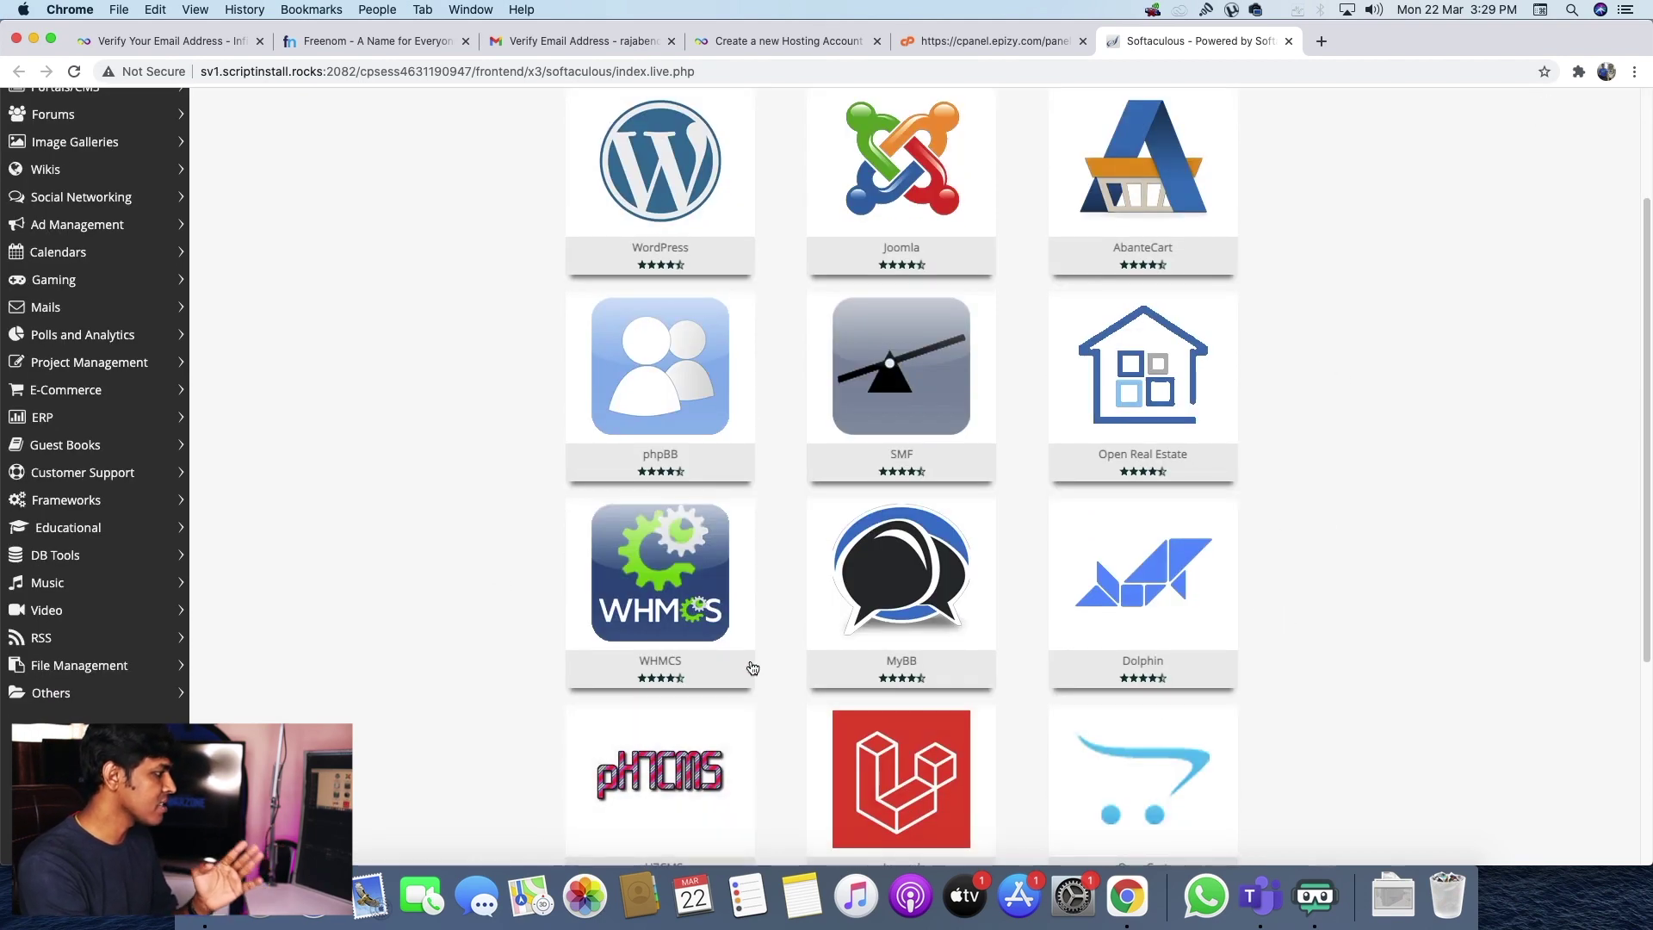
{"action": "scroll", "coordinate": [1356, 681], "scroll_direction": "down", "scroll_amount": 2}
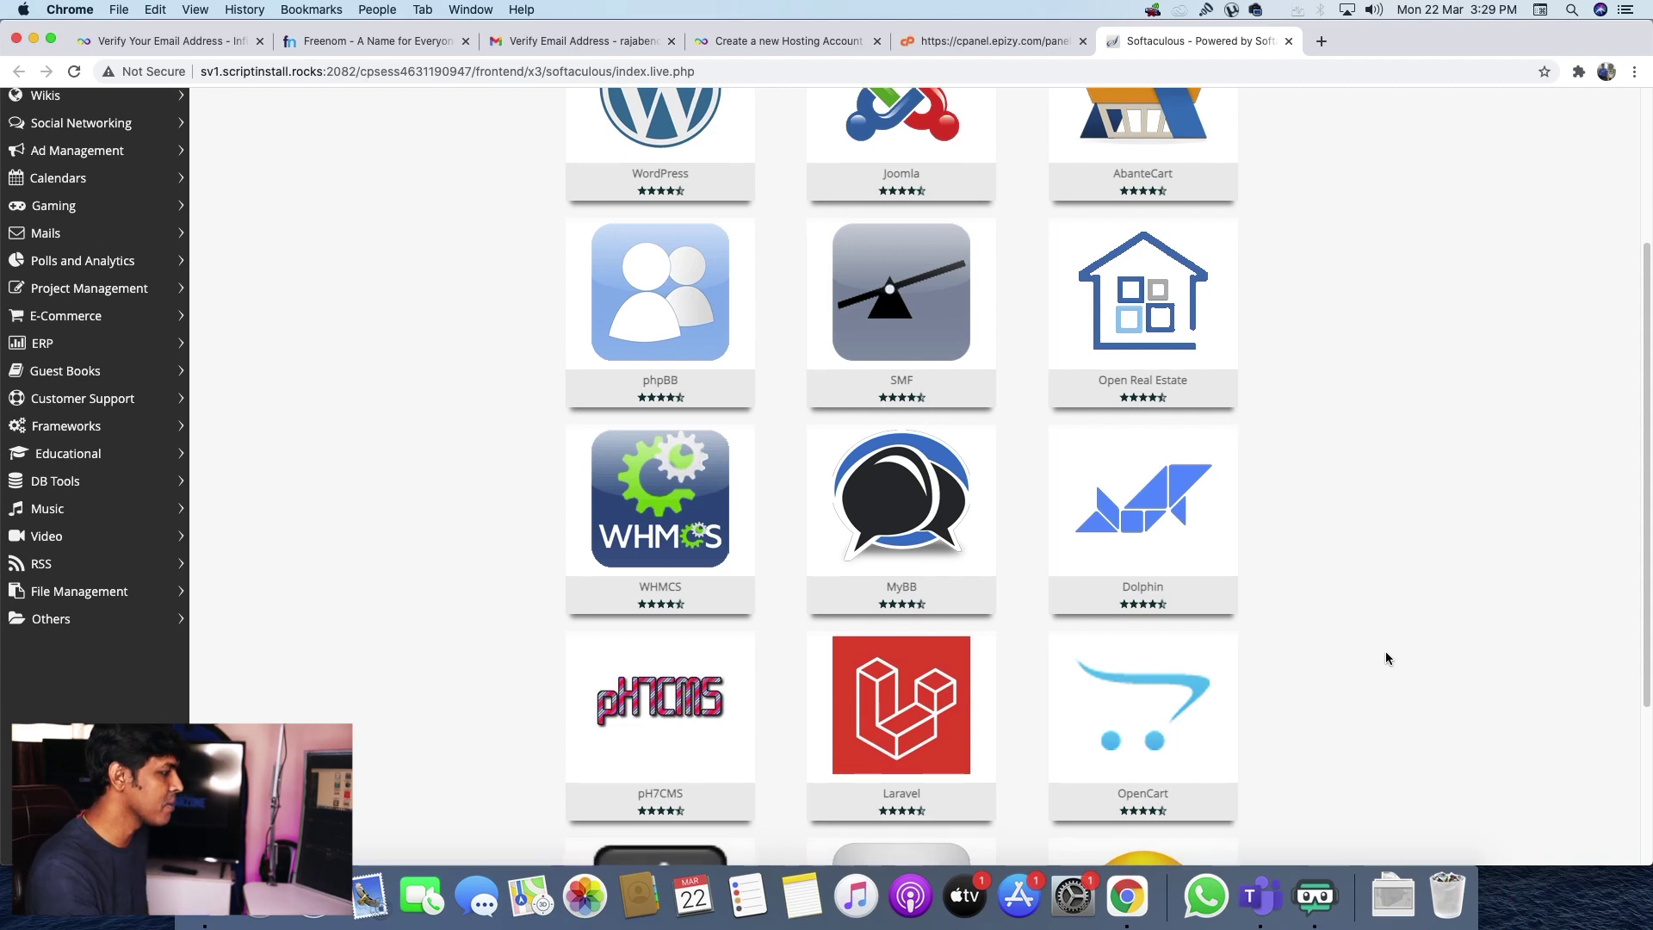
- Open WordPress's Softaculous overview page, logging in when prompted
{"action": "scroll", "coordinate": [1386, 656], "scroll_direction": "down", "scroll_amount": 3}
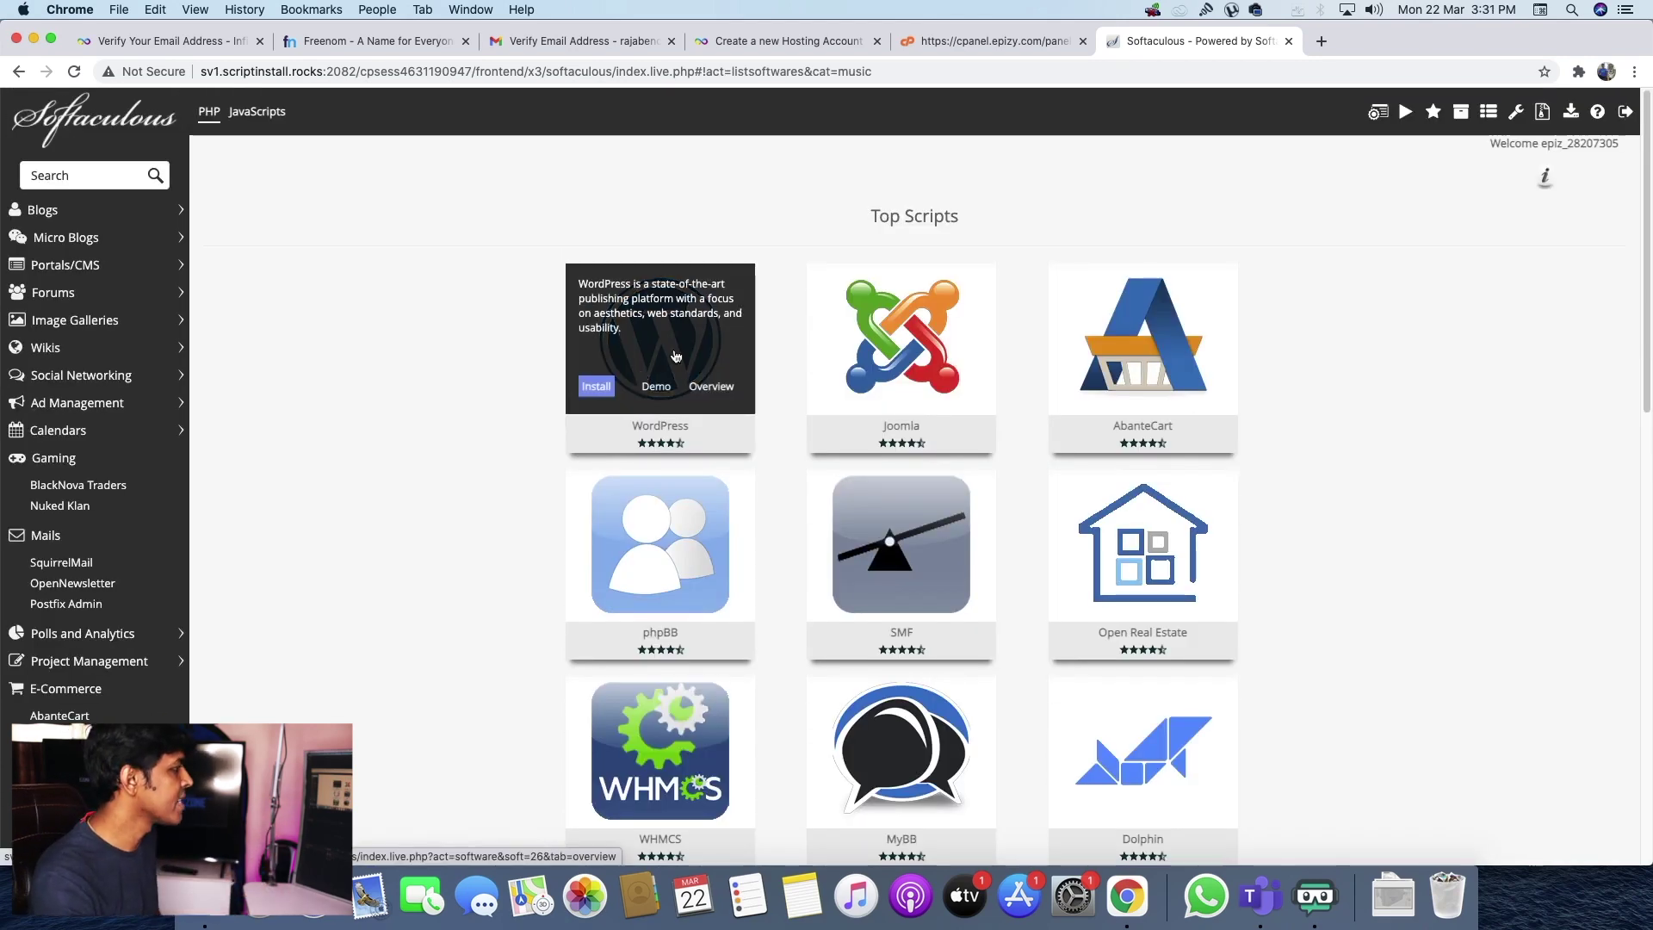
{"action": "left_click", "coordinate": [670, 362]}
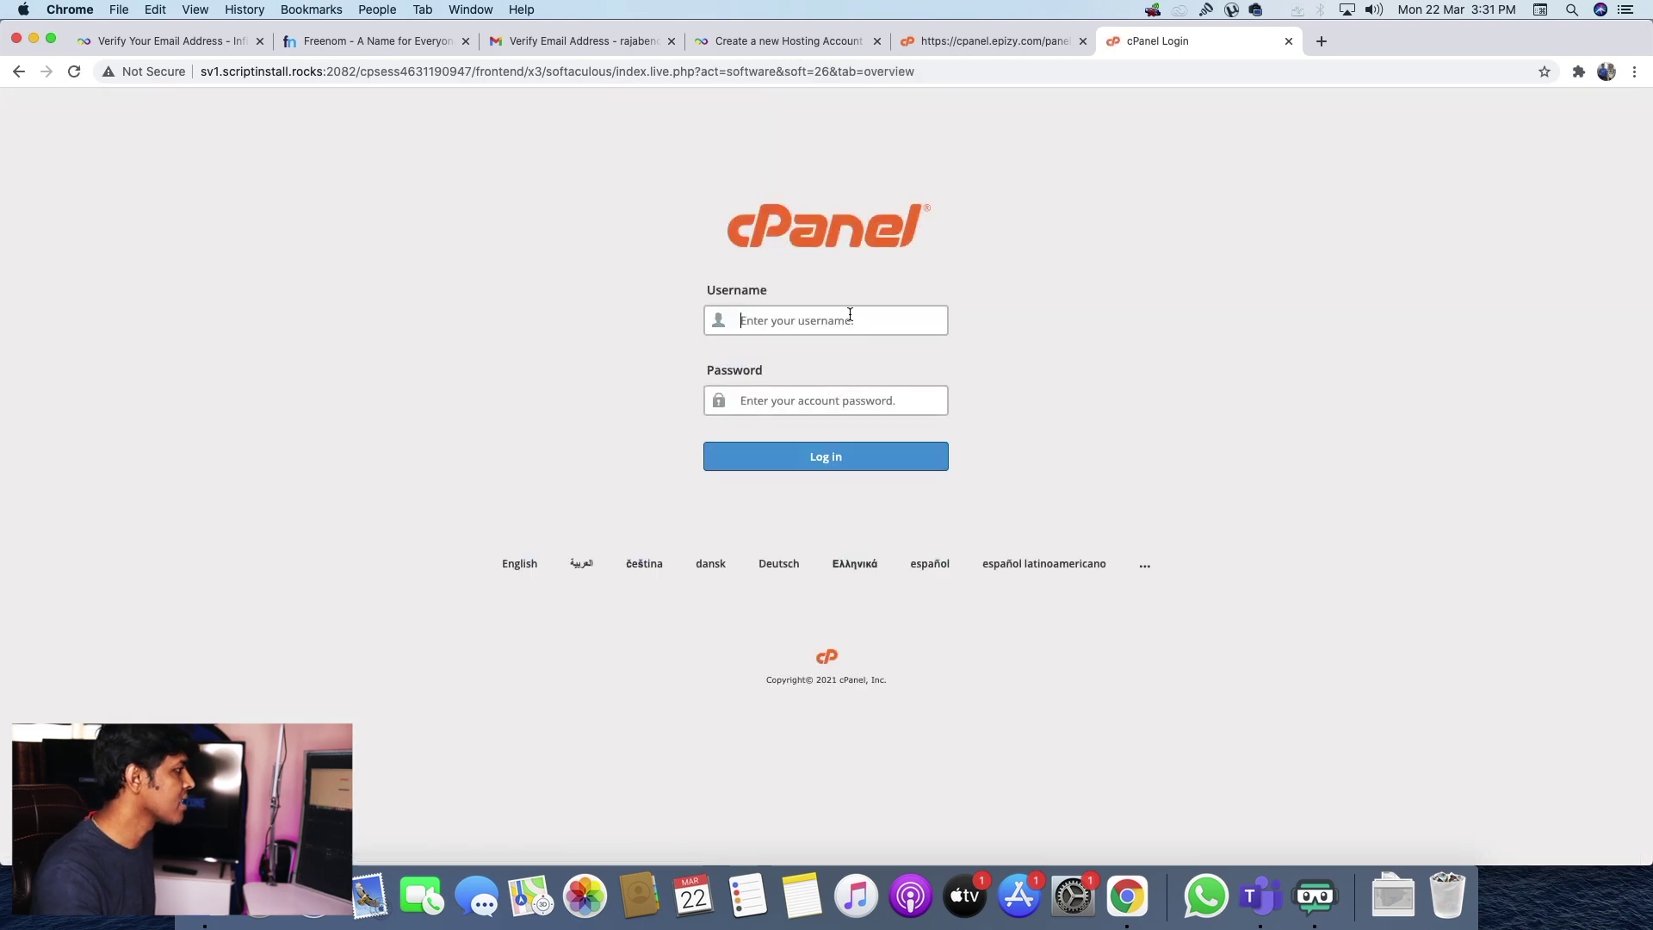
{"action": "type", "text": "epi"}
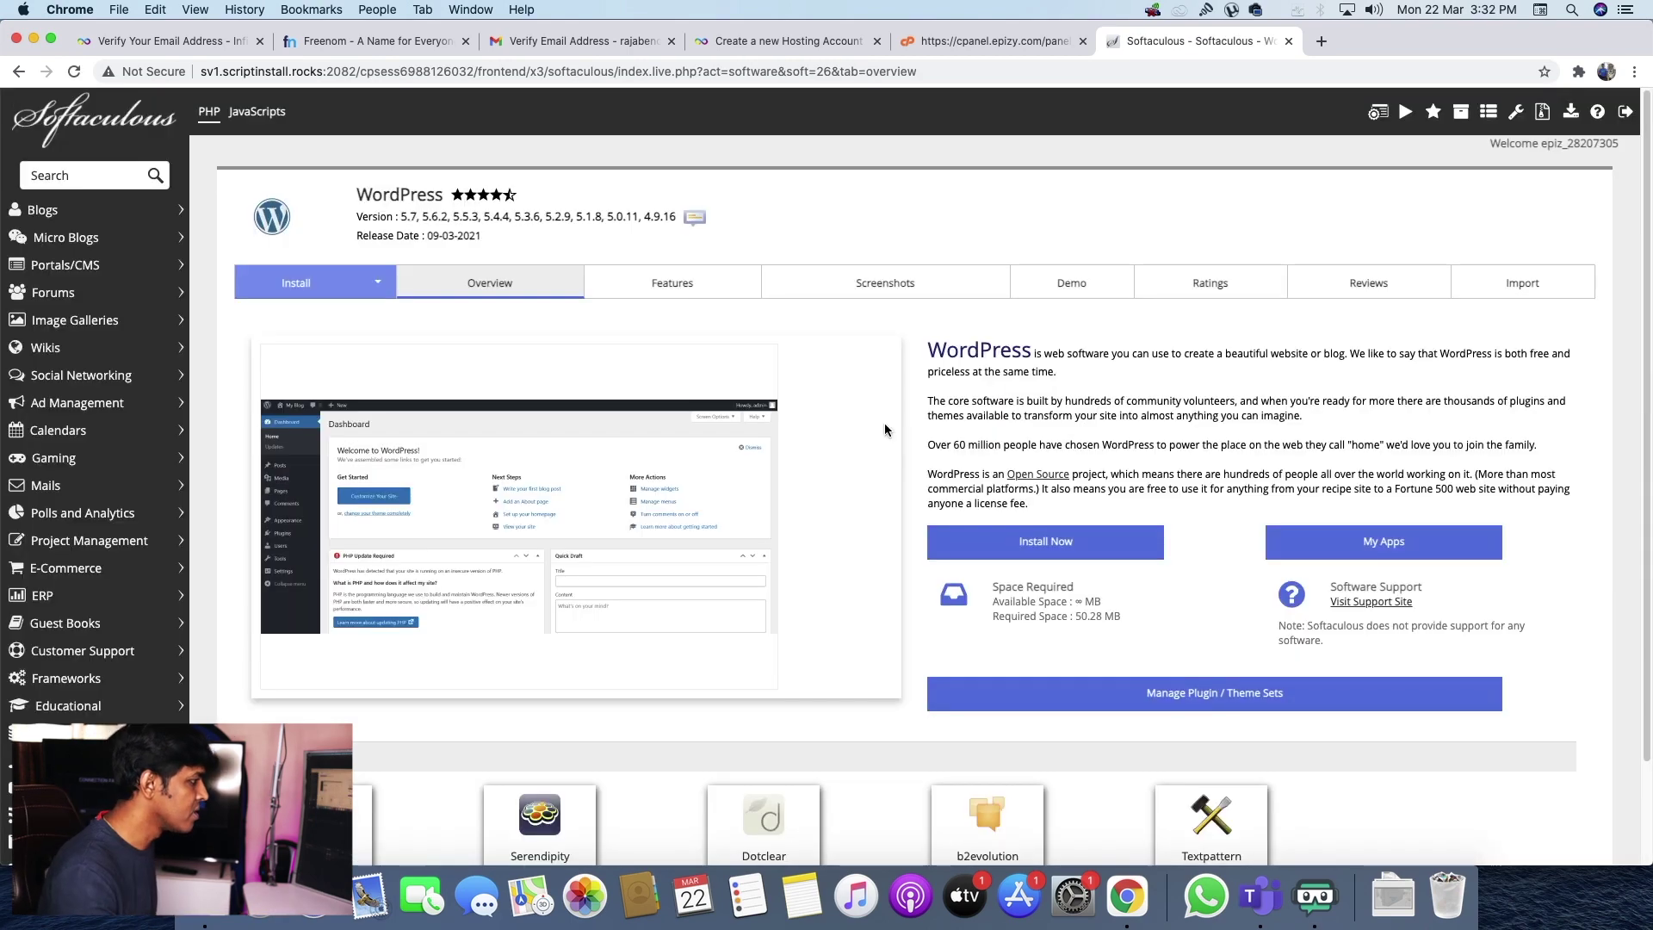
{"action": "scroll", "coordinate": [885, 429], "scroll_direction": "down", "scroll_amount": 3}
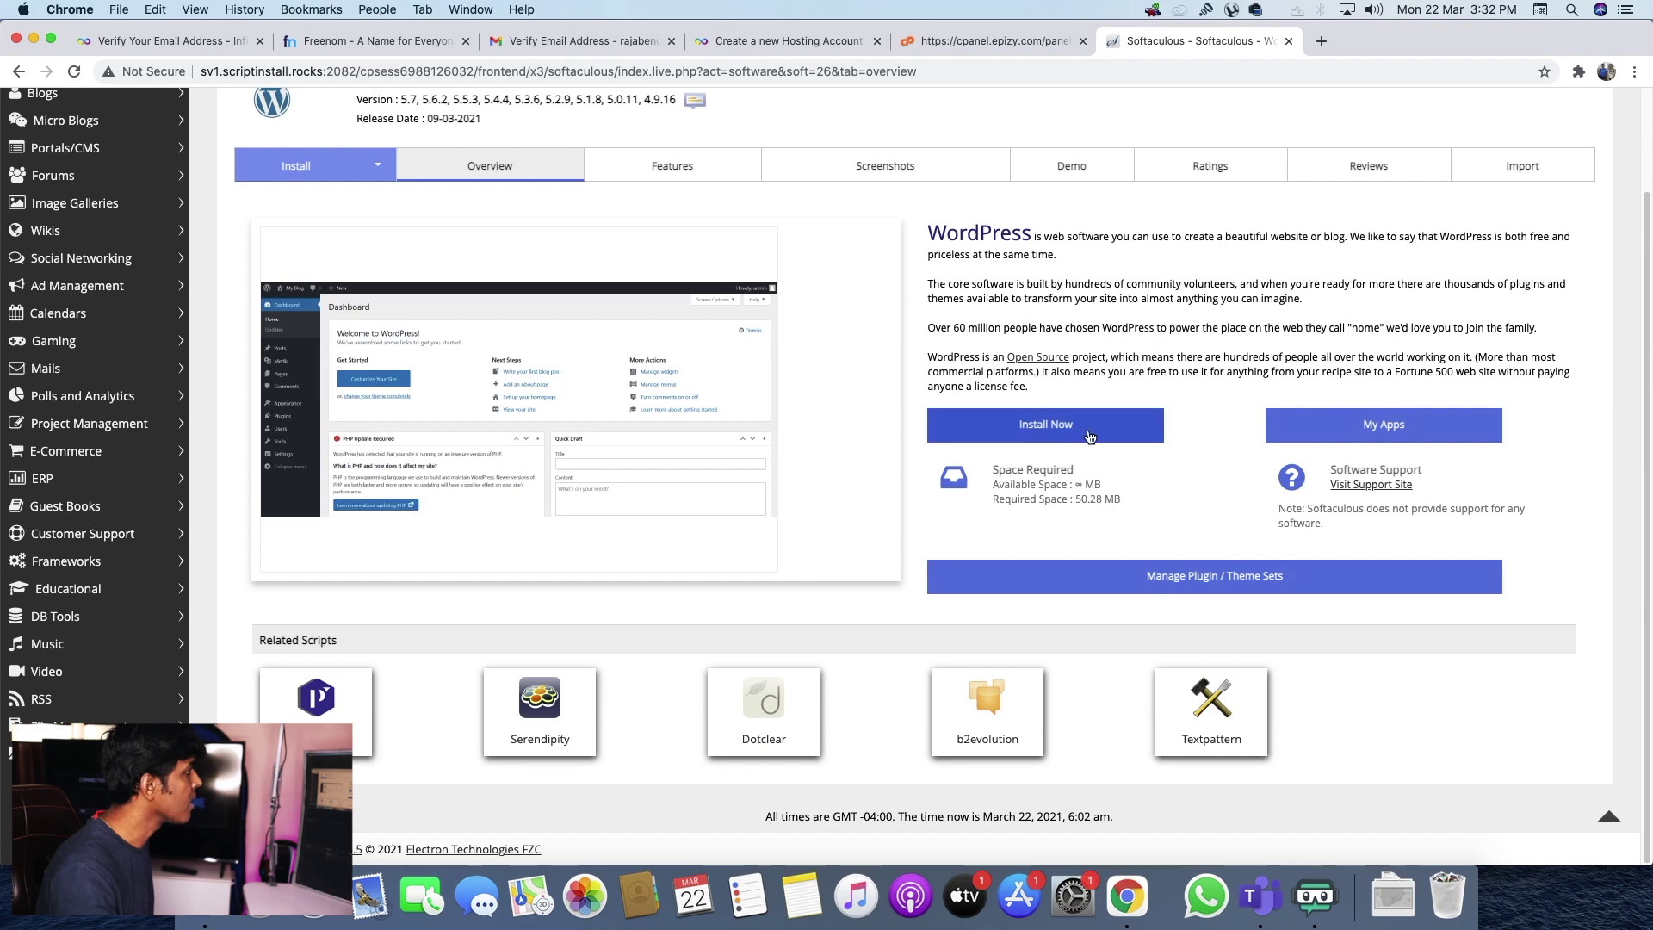
{"action": "scroll", "coordinate": [1045, 534], "scroll_direction": "up", "scroll_amount": 3}
- Start the WordPress install and set gamerxtc.epizy.com as the target domain
{"action": "left_click", "coordinate": [1045, 545]}
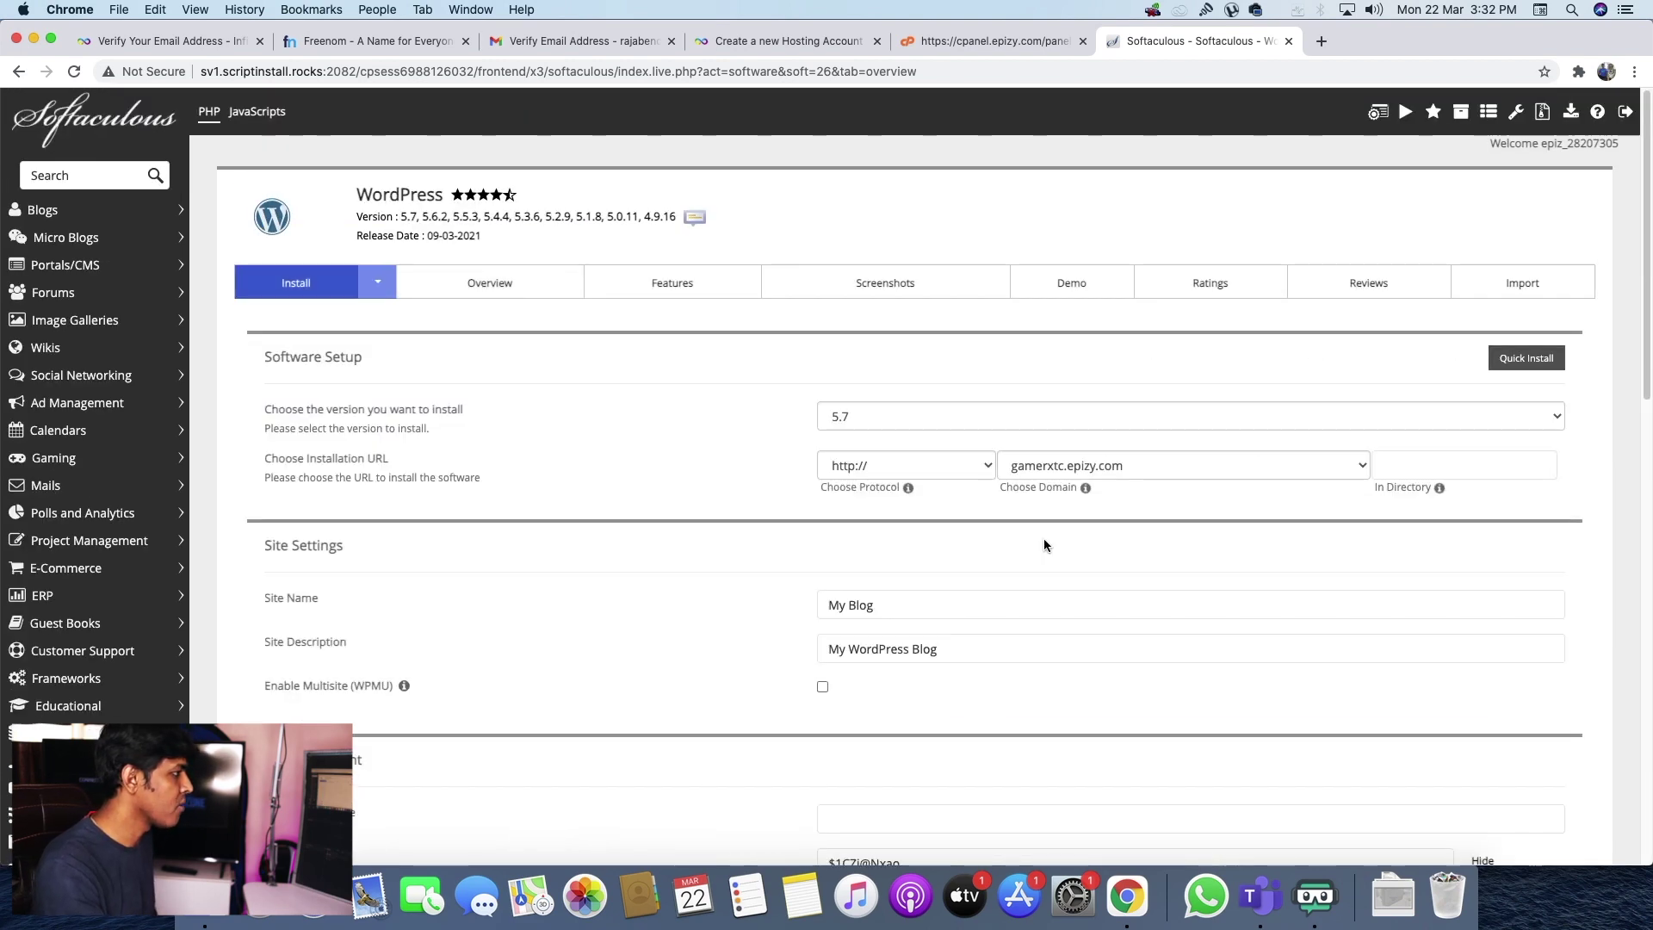
{"action": "left_click", "coordinate": [1167, 467]}
{"action": "left_click", "coordinate": [1115, 465]}
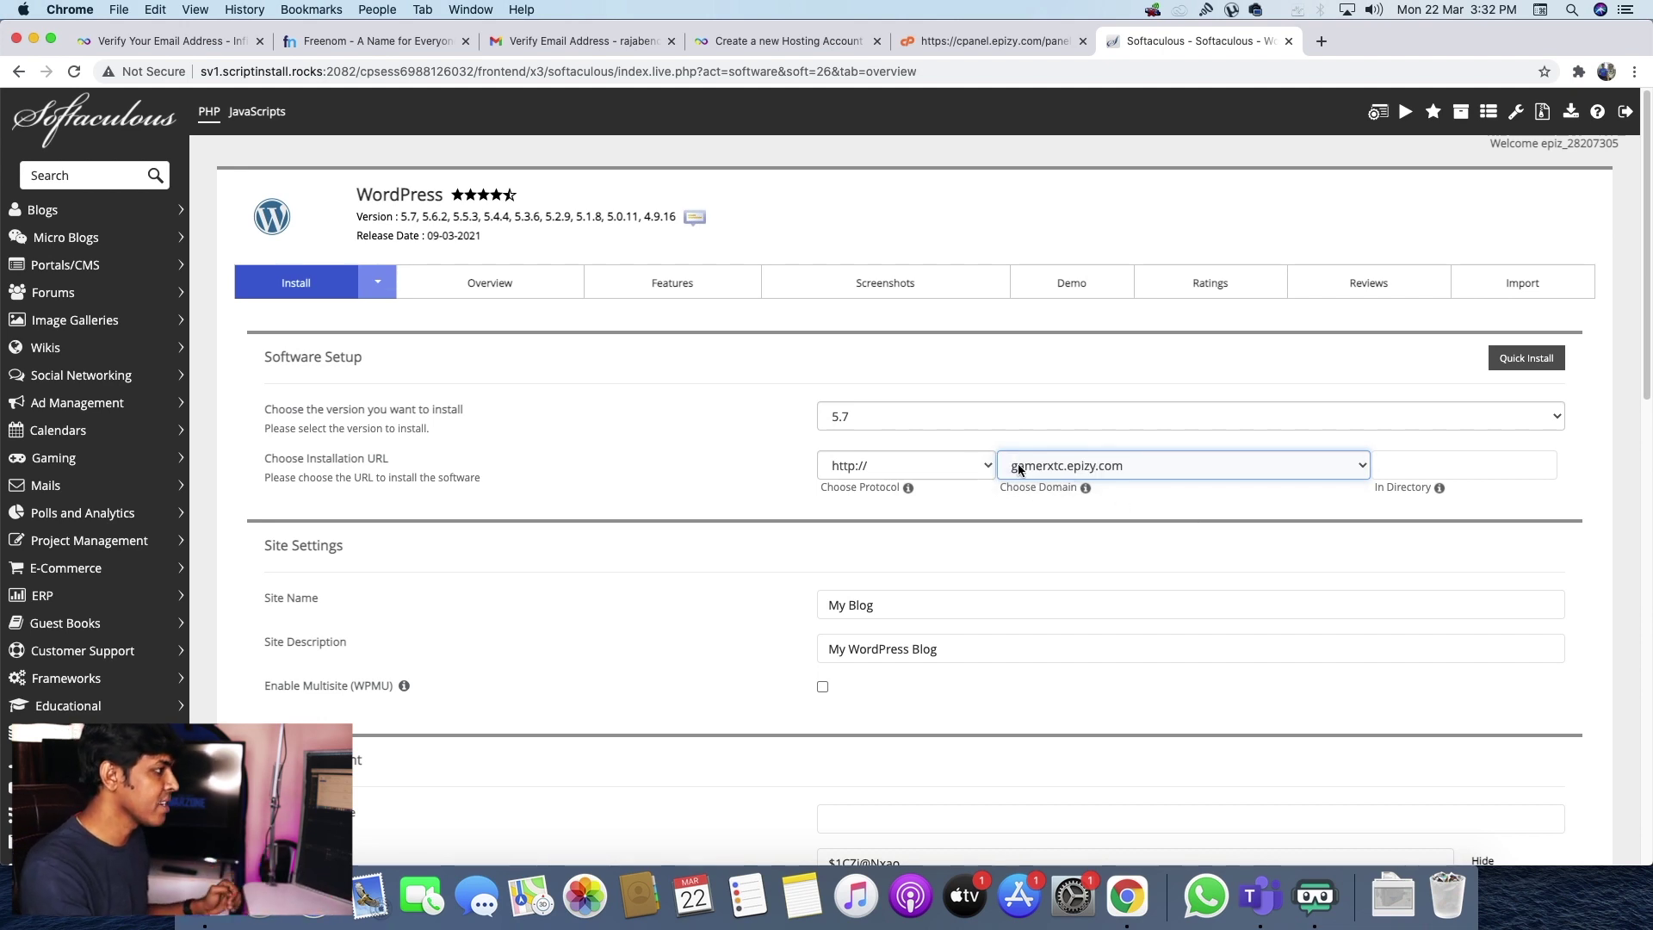
{"action": "left_click", "coordinate": [1462, 462]}
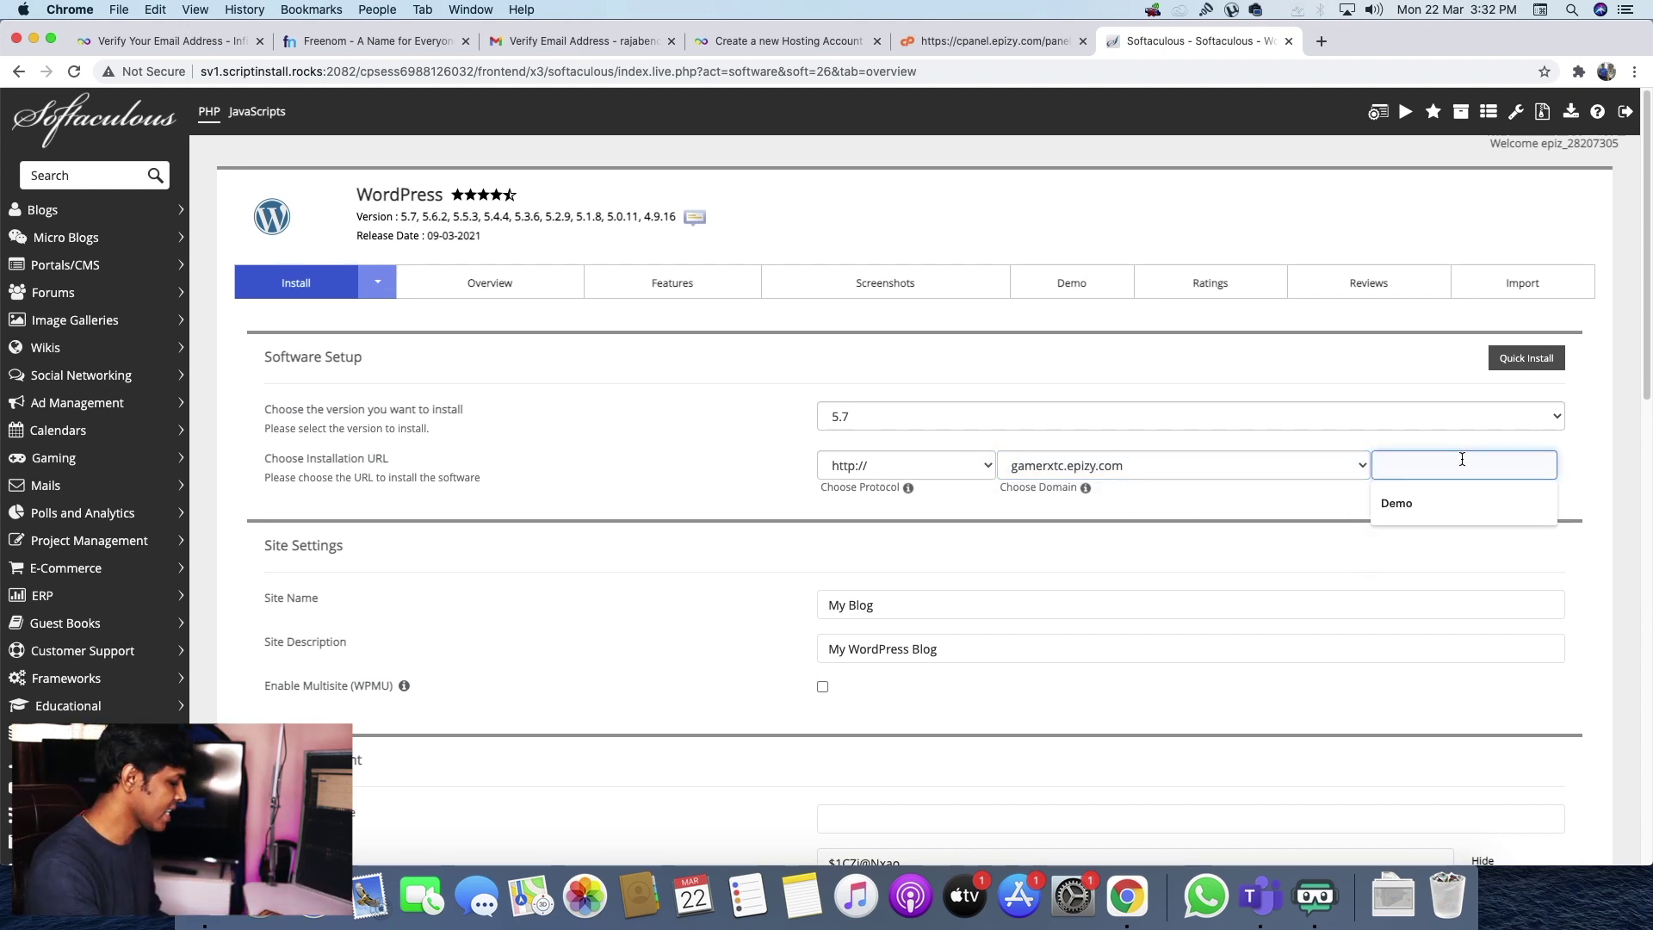
{"action": "type", "text": "Demos"}
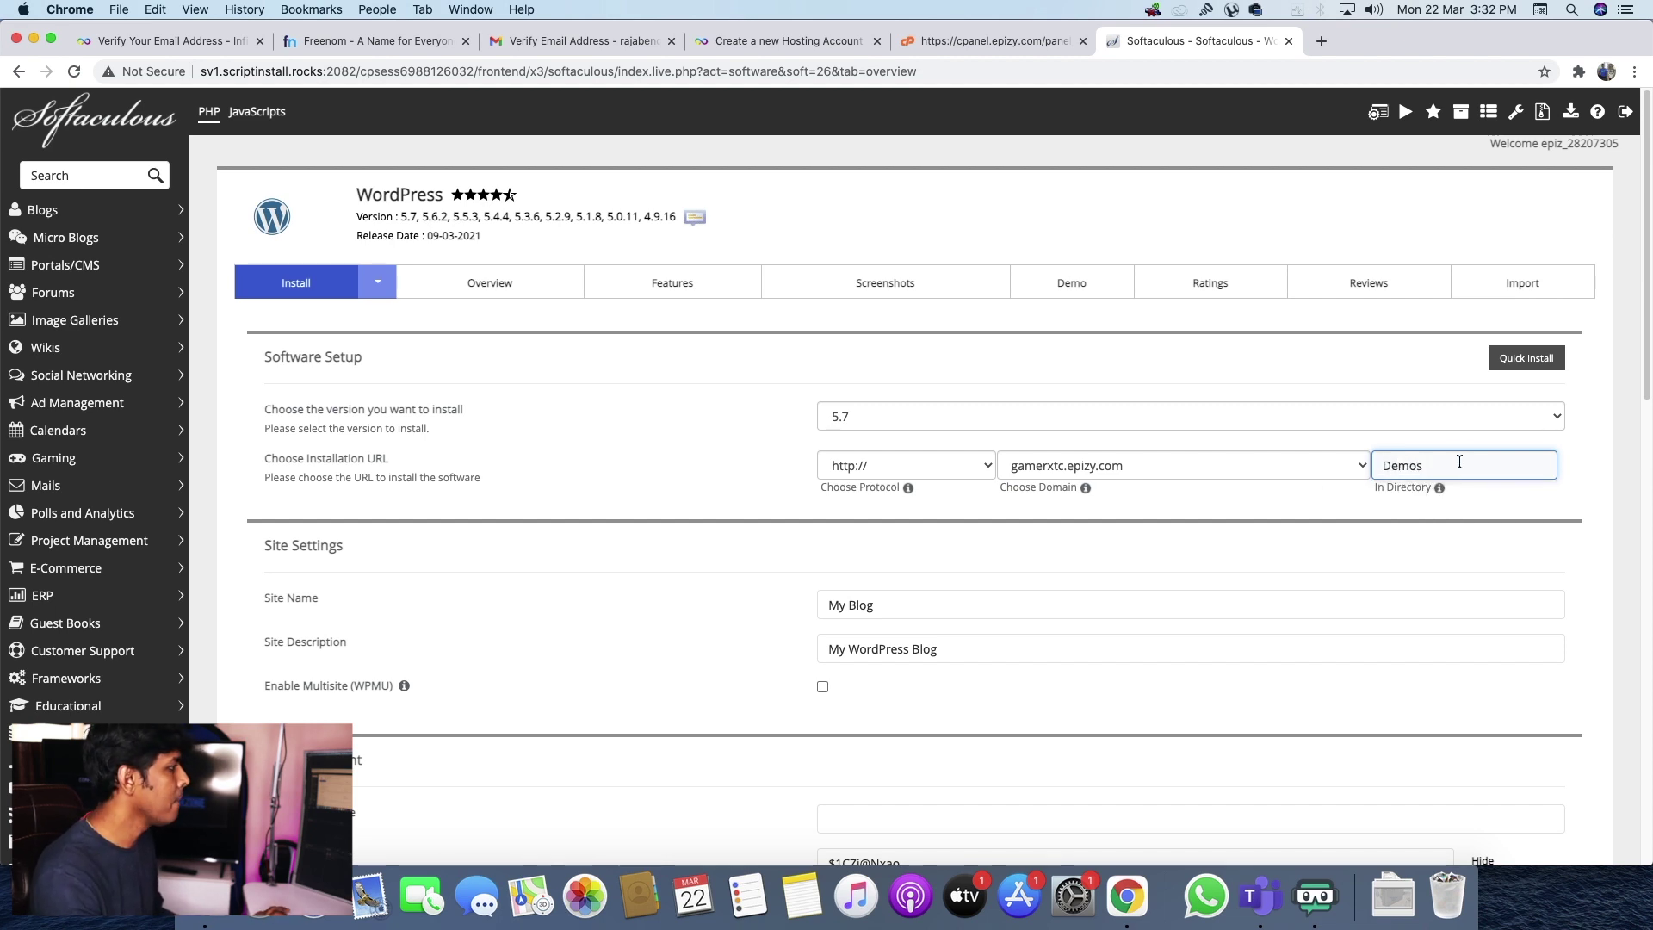
{"action": "left_click", "coordinate": [528, 511]}
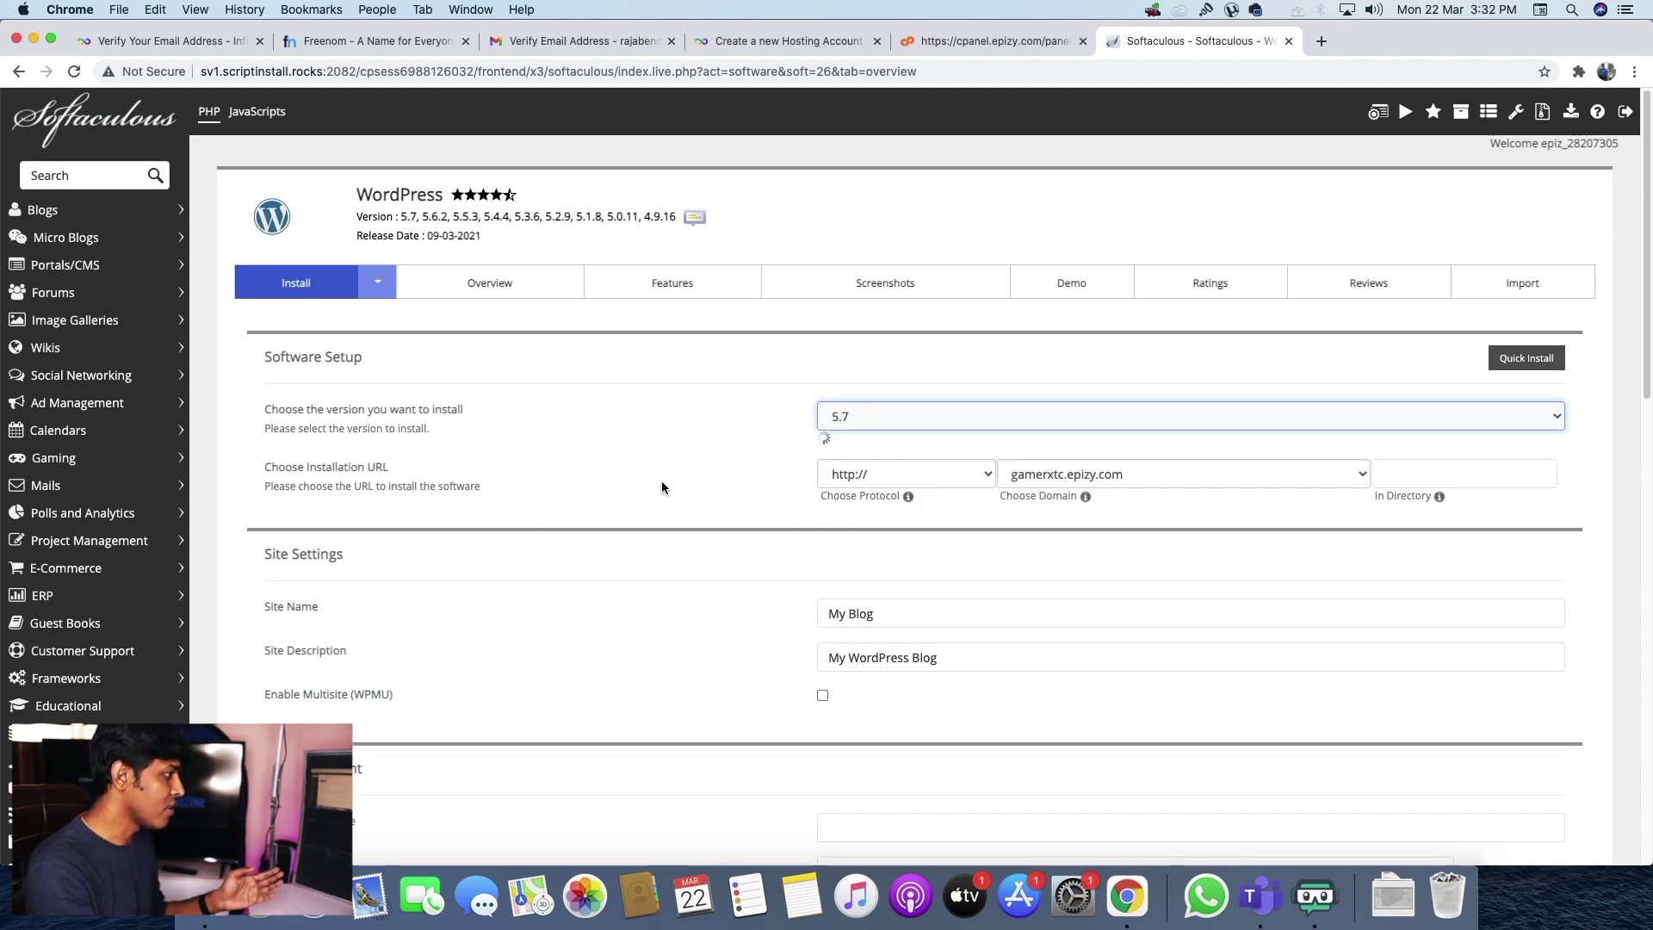
{"action": "left_click", "coordinate": [662, 482]}
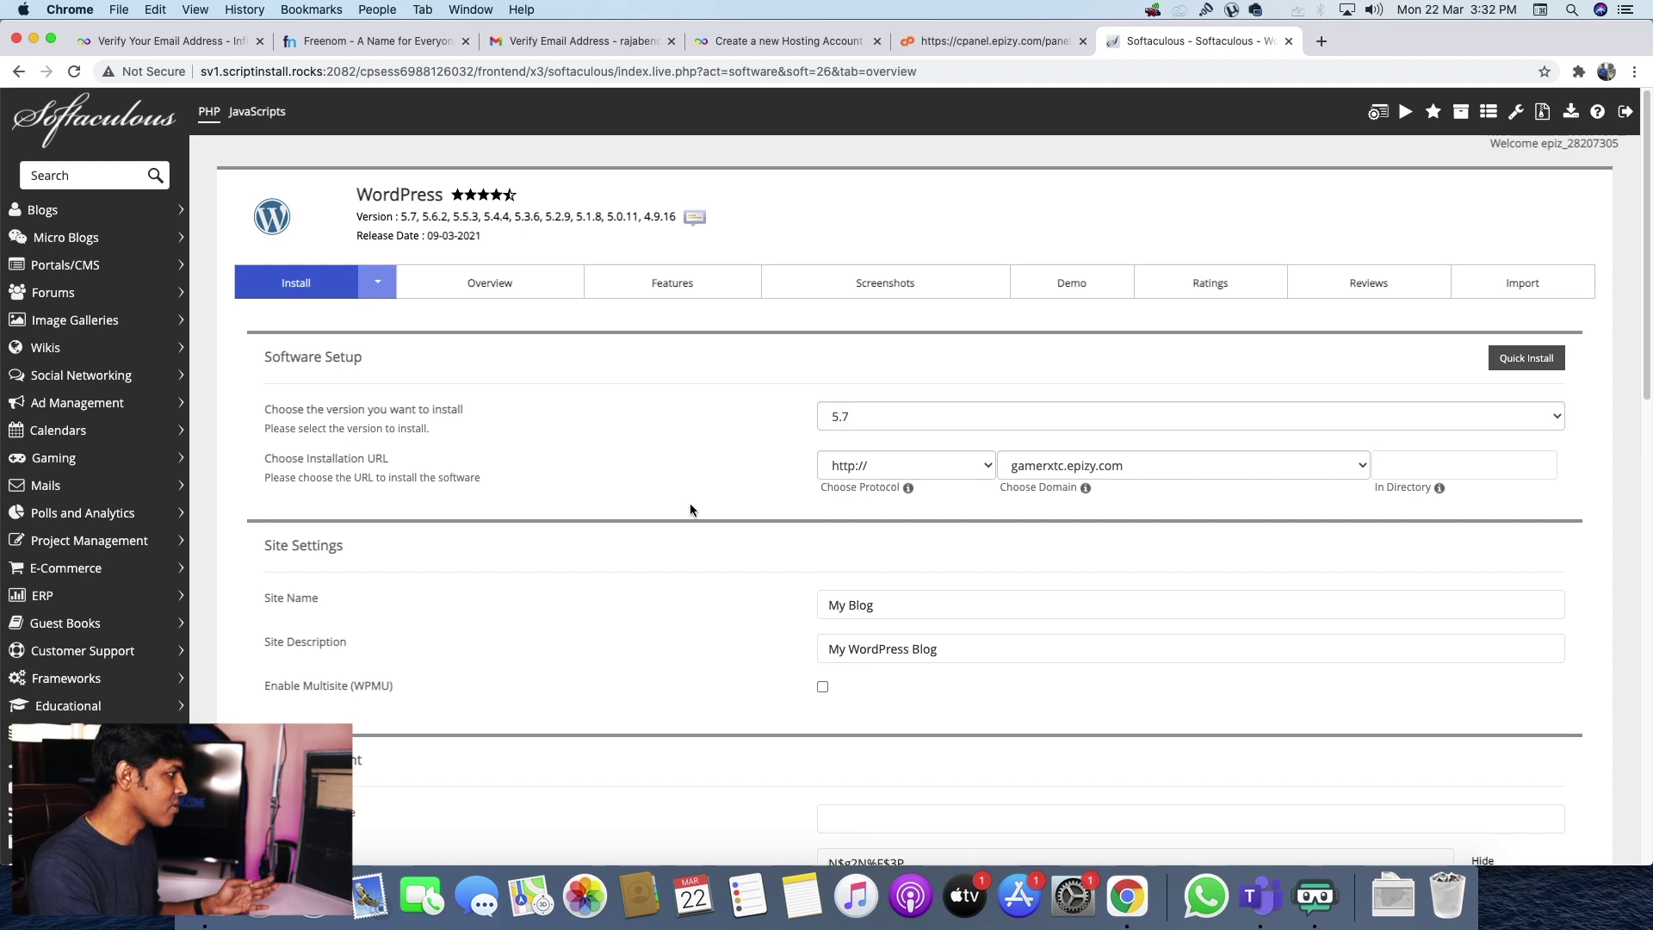
- Name the site GamerXTC with description 'My WordPress Blog For GamerXTC'
{"action": "double_click", "coordinate": [904, 607]}
{"action": "type", "text": "GamerXY"}
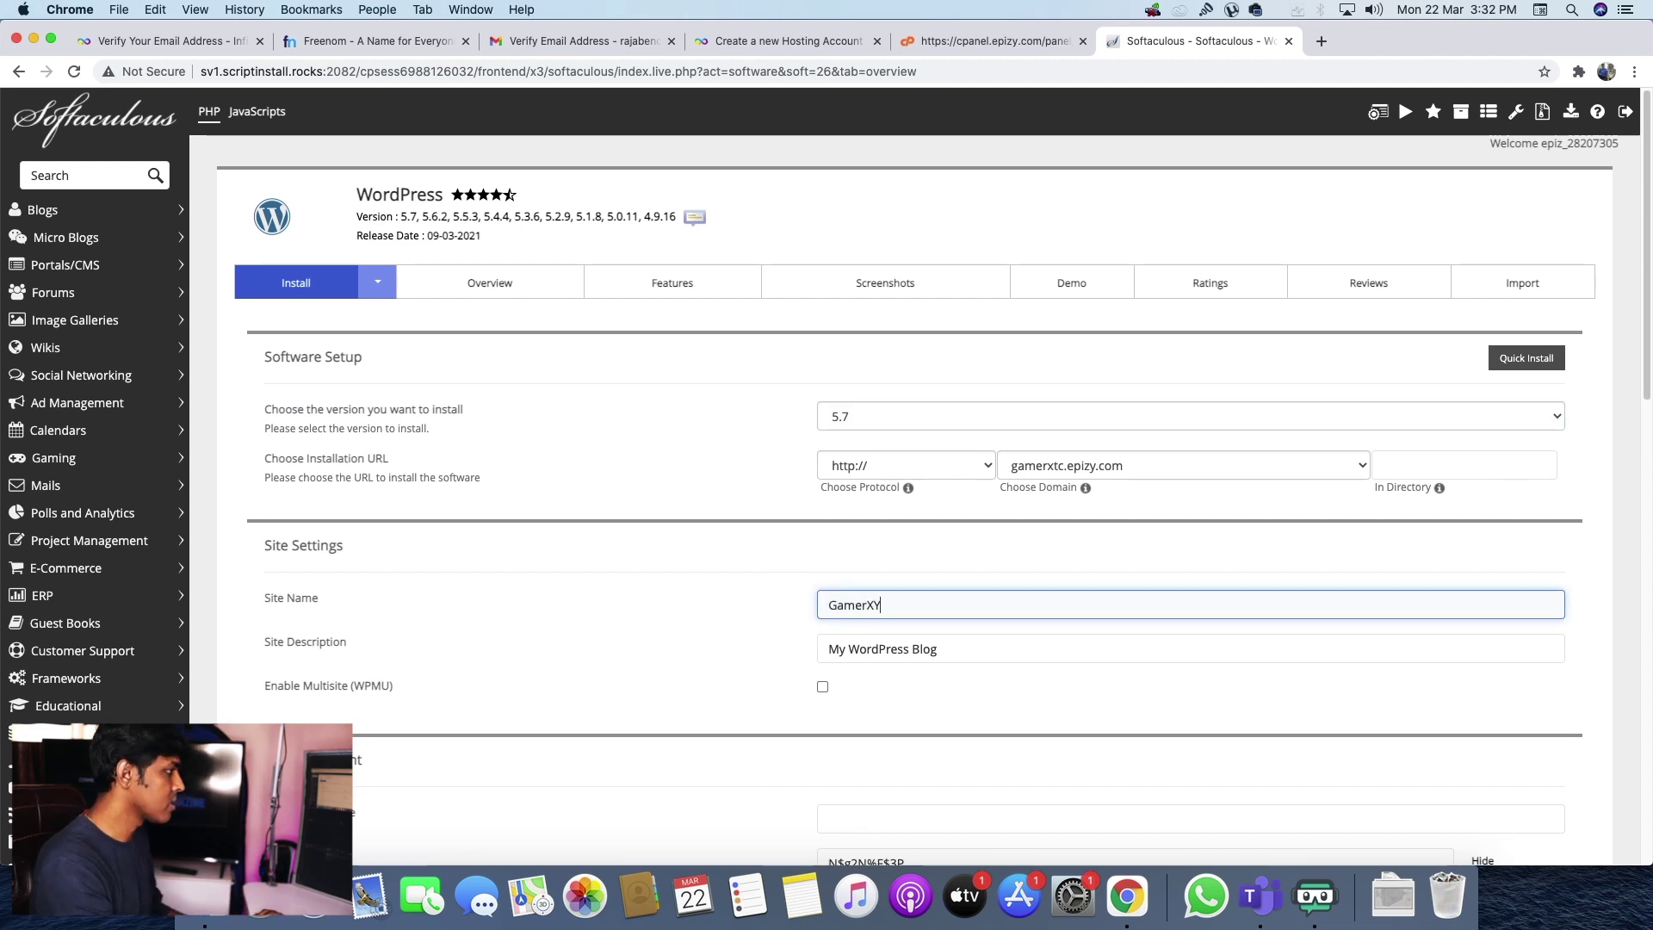
{"action": "key", "text": "BackSpace"}
{"action": "type", "text": "TC"}
{"action": "key", "text": "Tab"}
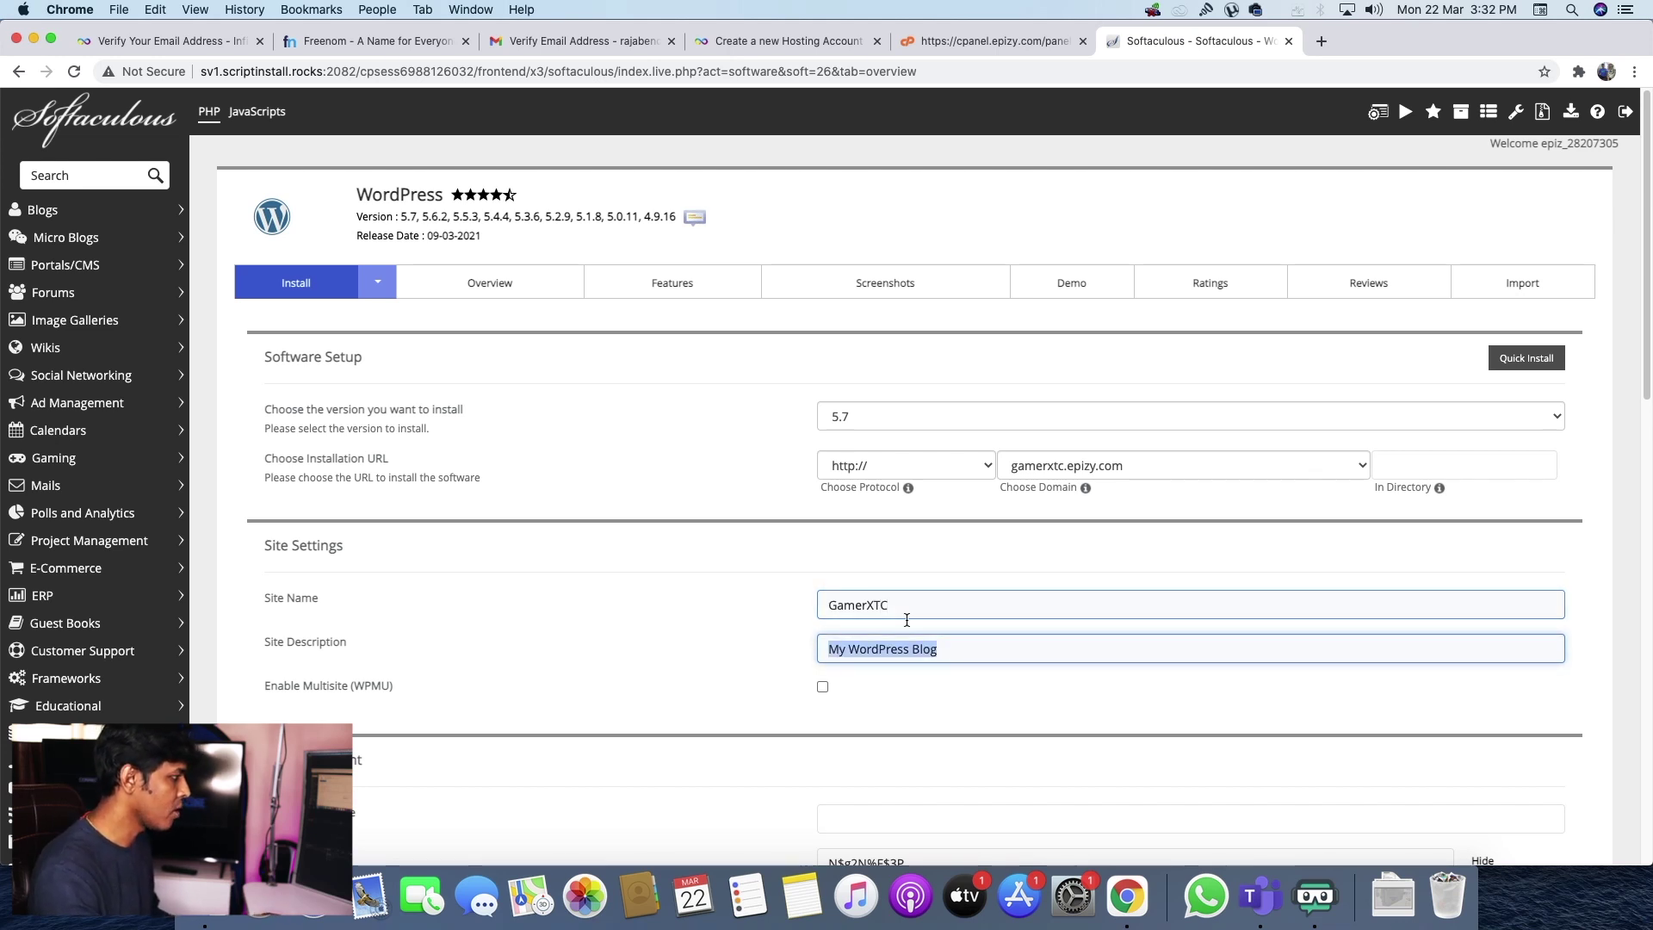
{"action": "left_click", "coordinate": [996, 651]}
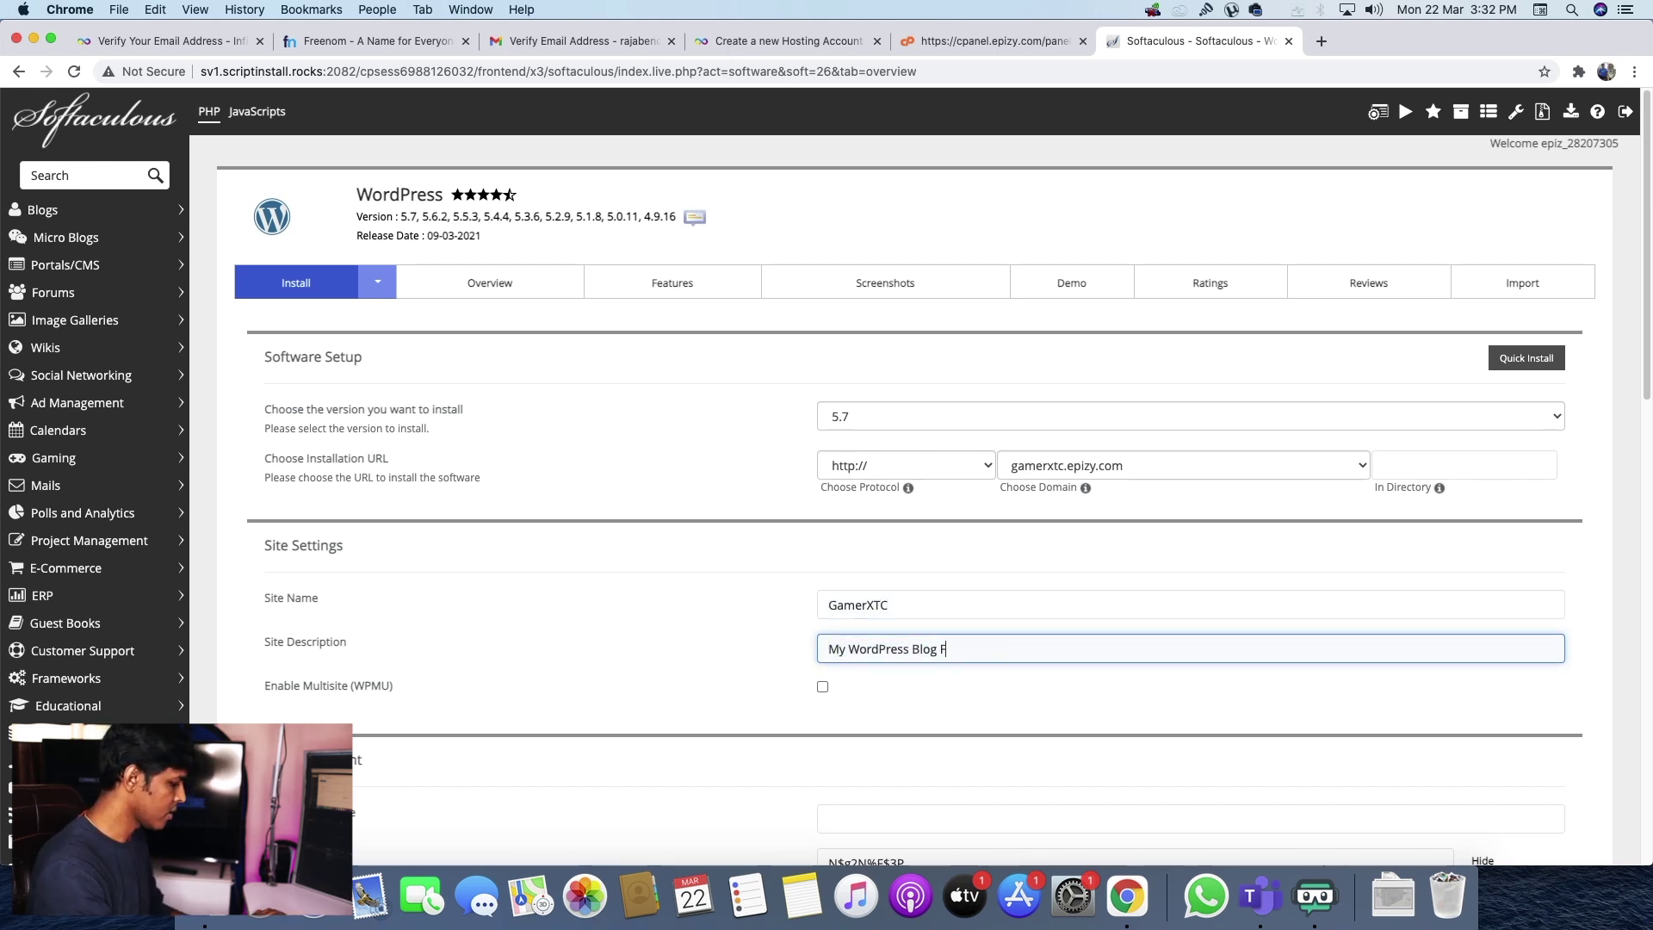
{"action": "type", "text": "For GamerXTC"}
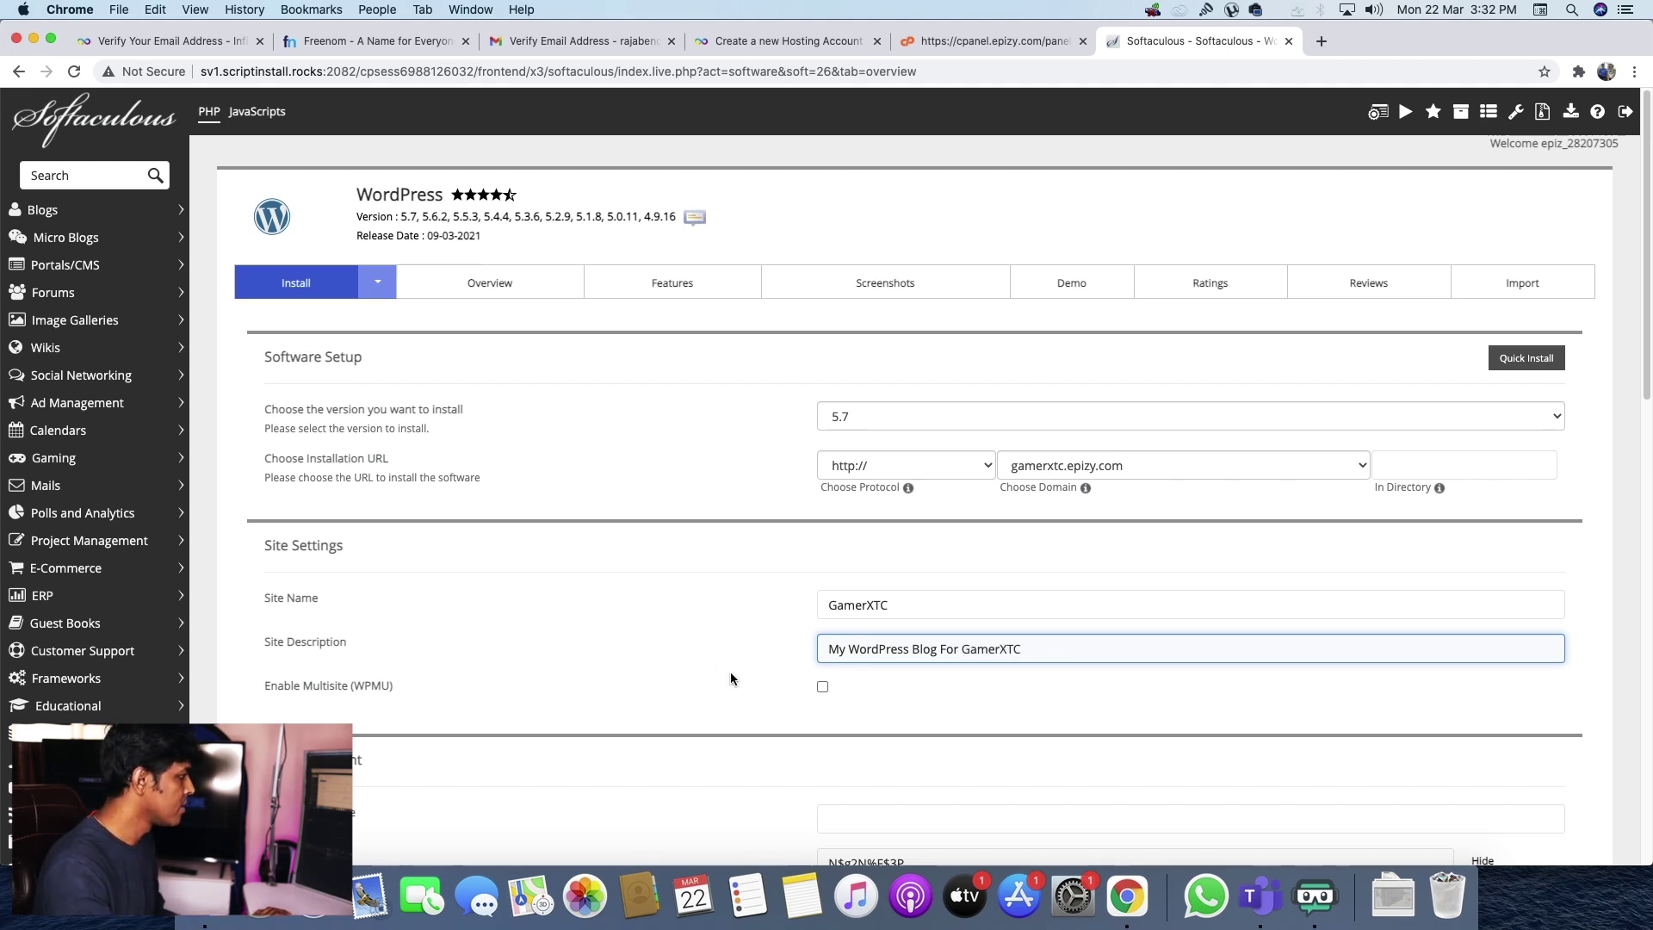
- Enter the WordPress admin username and password
{"action": "scroll", "coordinate": [758, 611], "scroll_direction": "down", "scroll_amount": 3}
{"action": "left_click", "coordinate": [955, 633]}
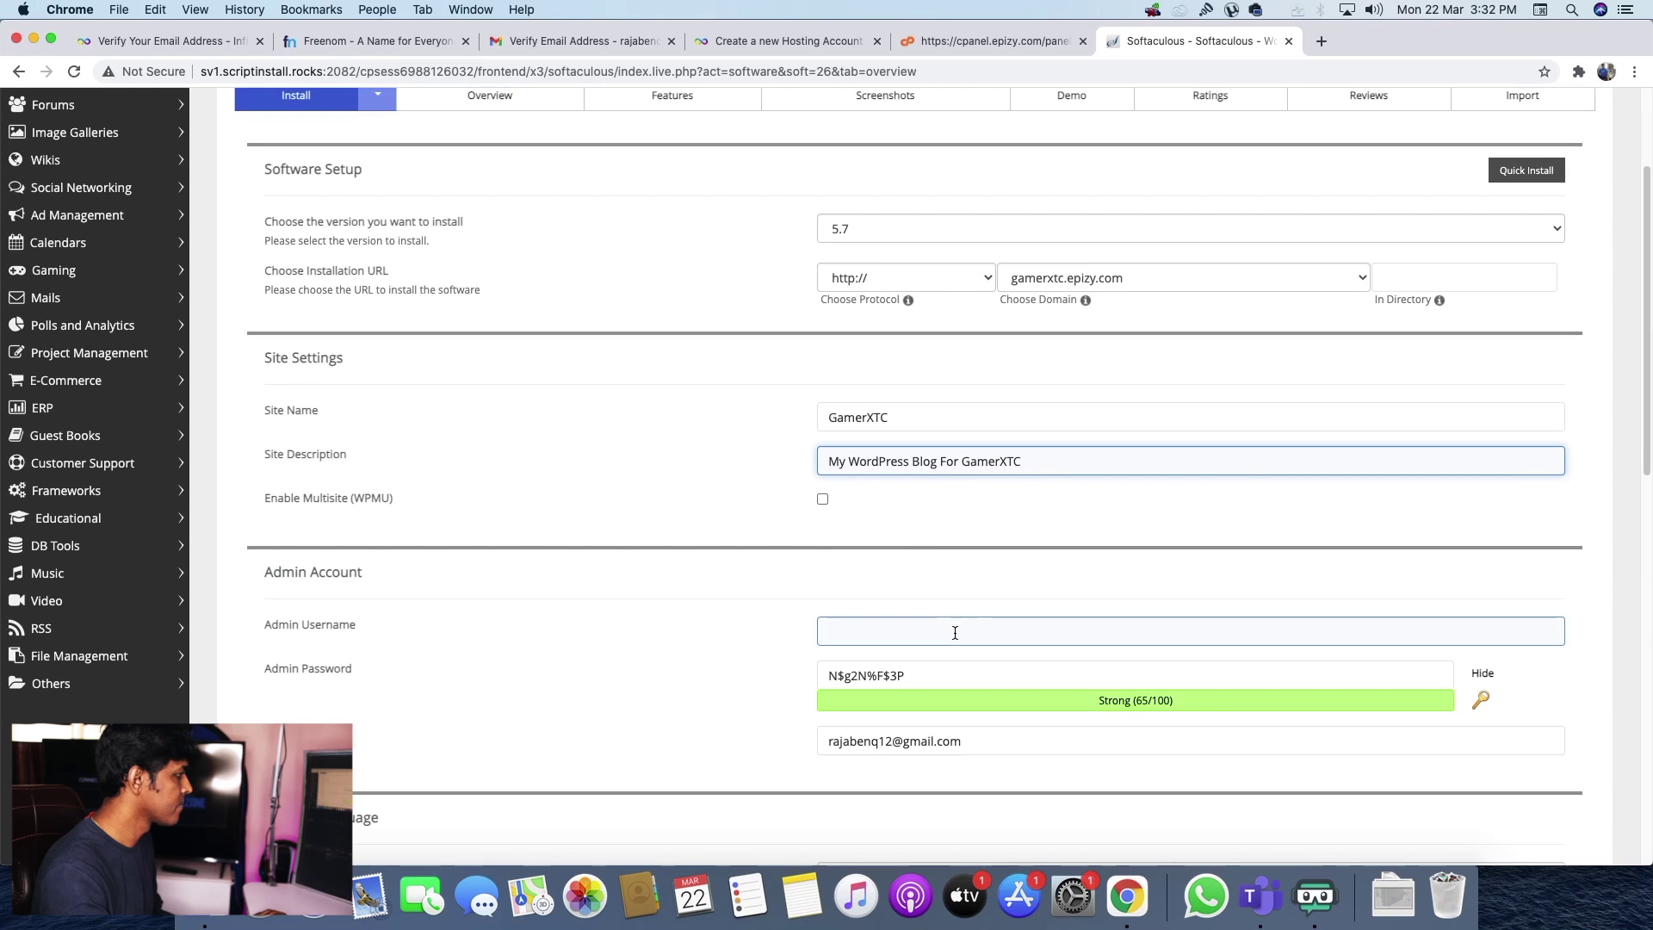
{"action": "left_click", "coordinate": [955, 633]}
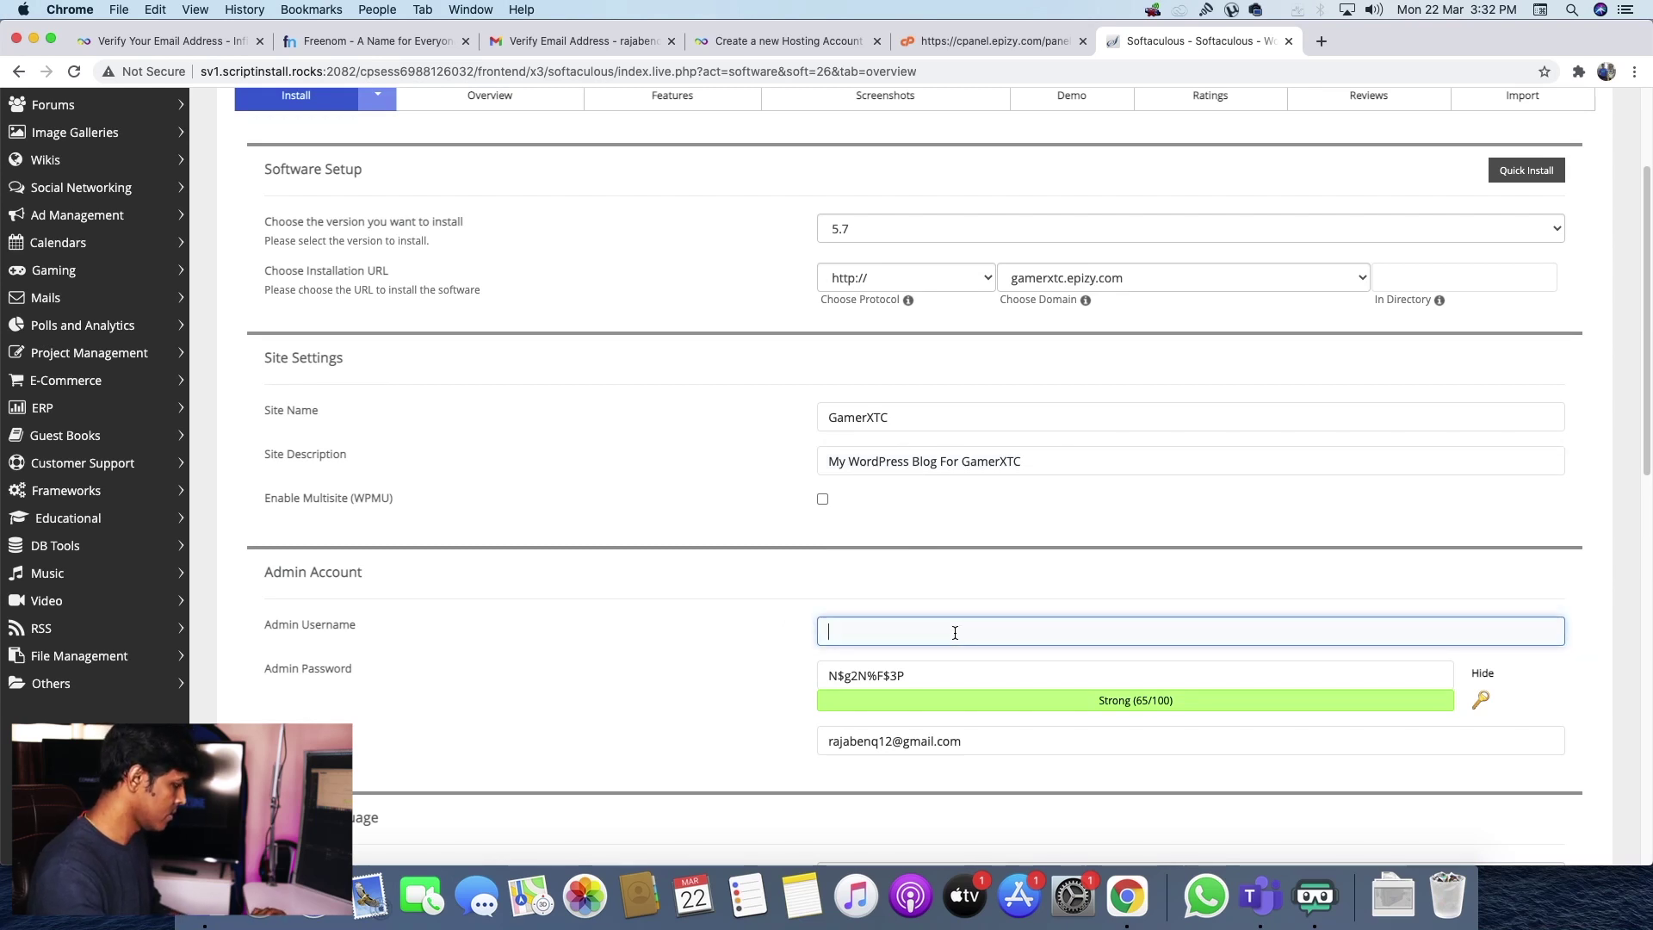
{"action": "type", "text": "Demo"}
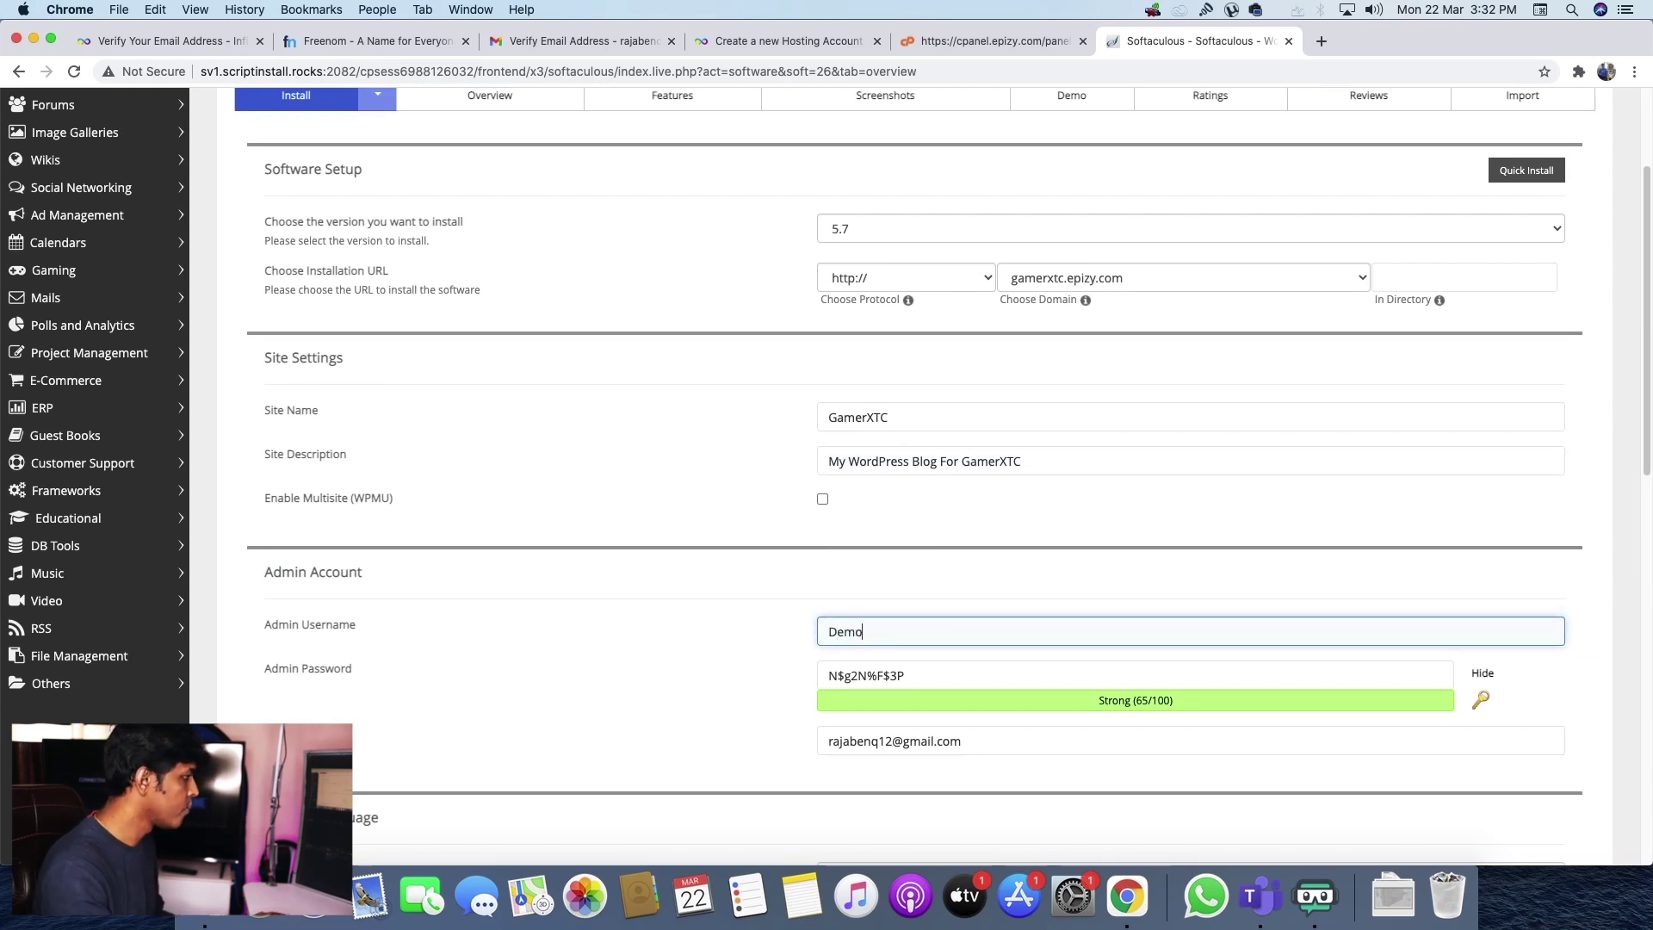
{"action": "triple_click", "coordinate": [944, 678]}
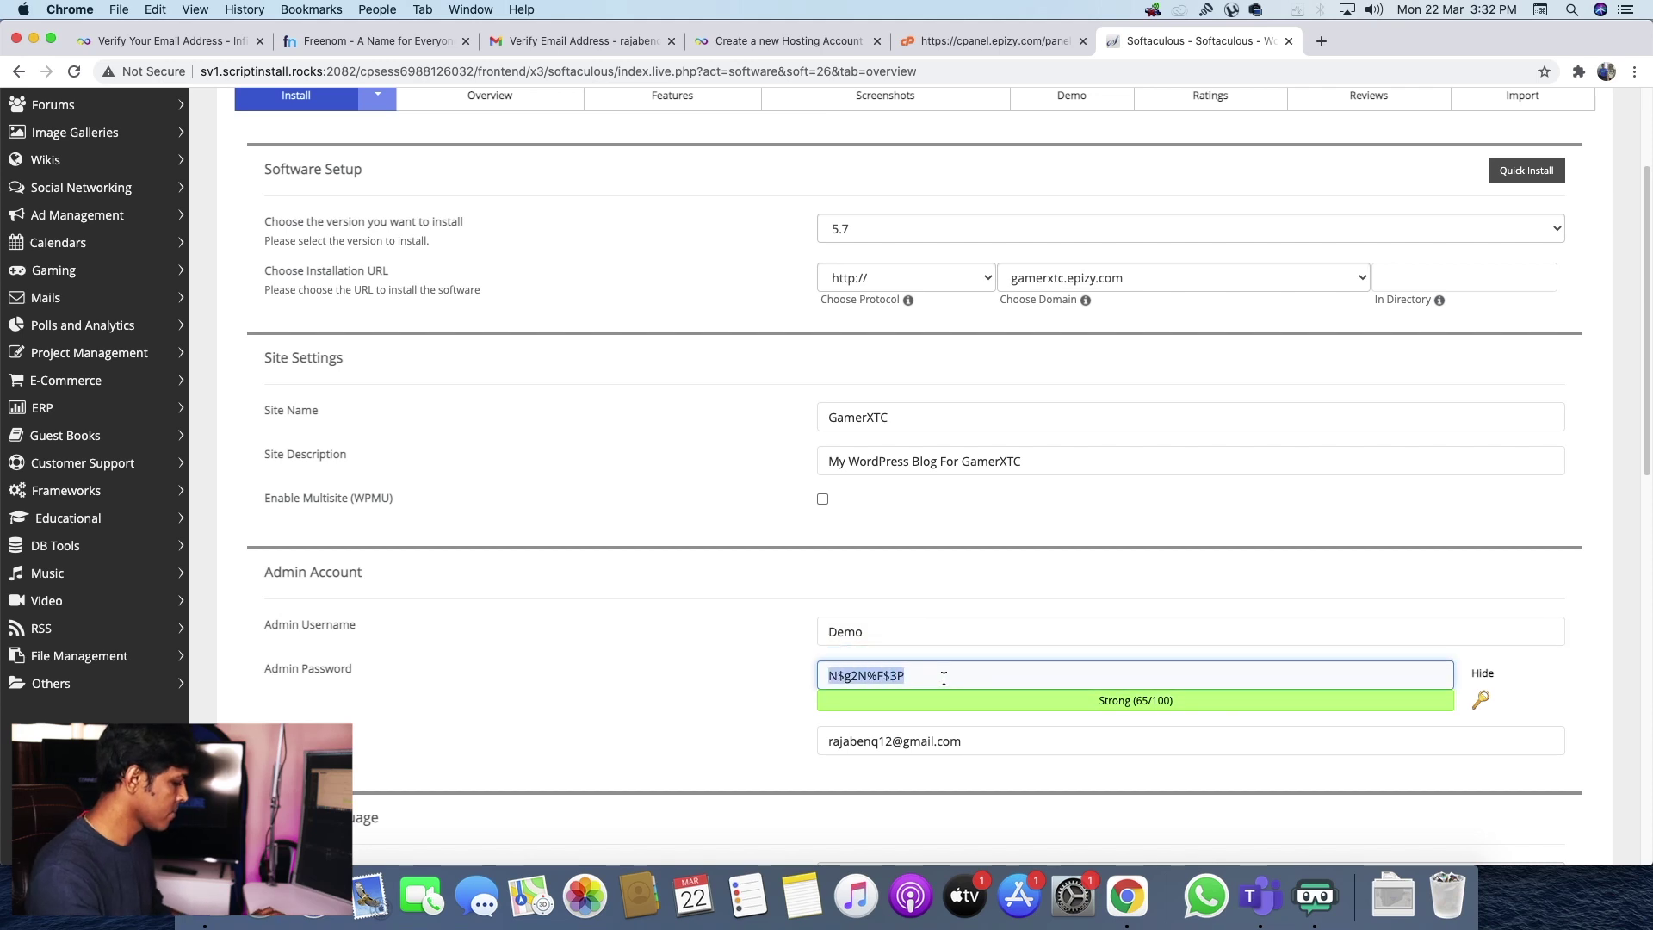
{"action": "type", "text": "Demo"}
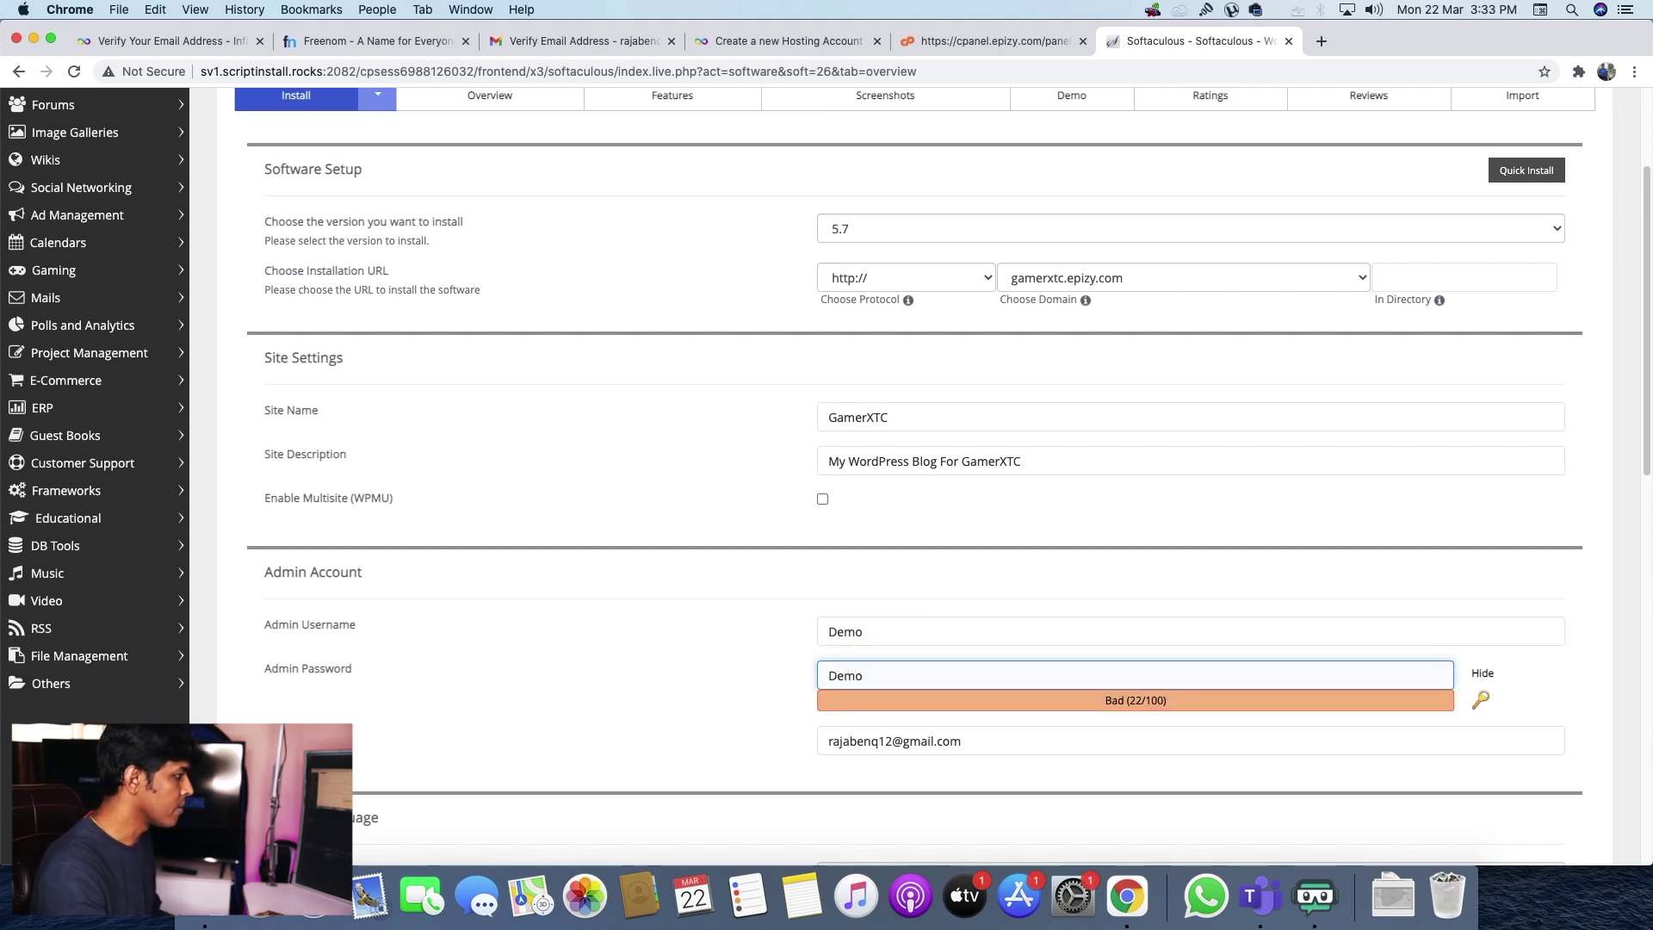
{"action": "scroll", "coordinate": [768, 632], "scroll_direction": "down", "scroll_amount": 10}
- Select the EduExpert theme and install WordPress at gamerxtc.epizy.com
{"action": "left_click", "coordinate": [418, 572]}
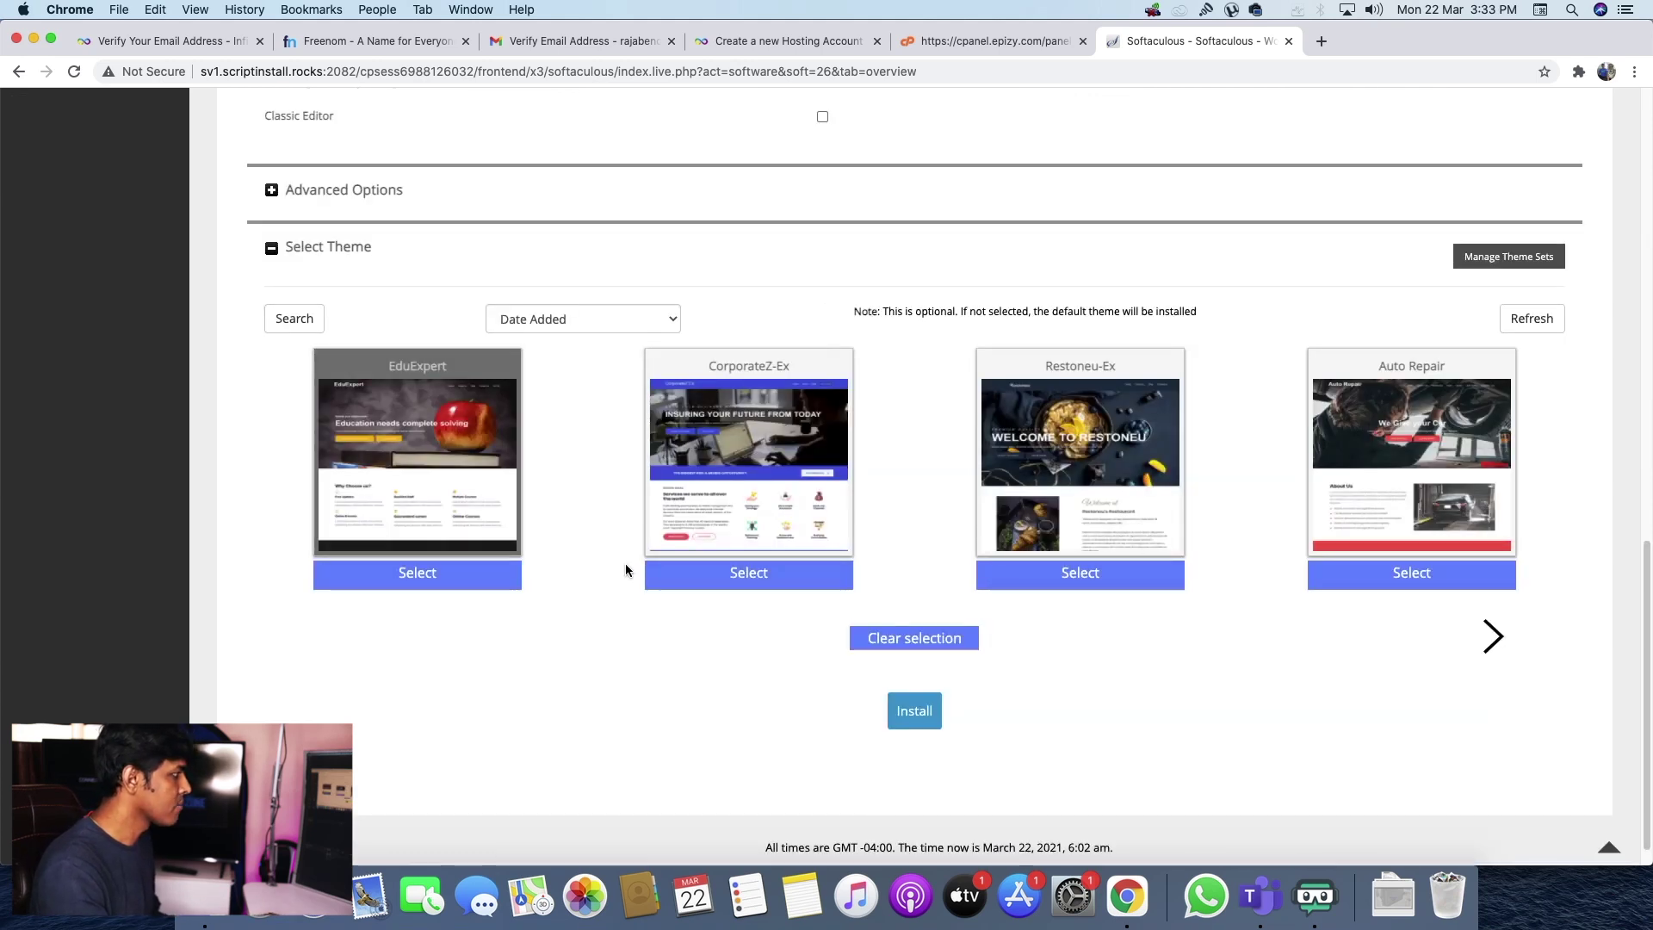
{"action": "left_click", "coordinate": [916, 715]}
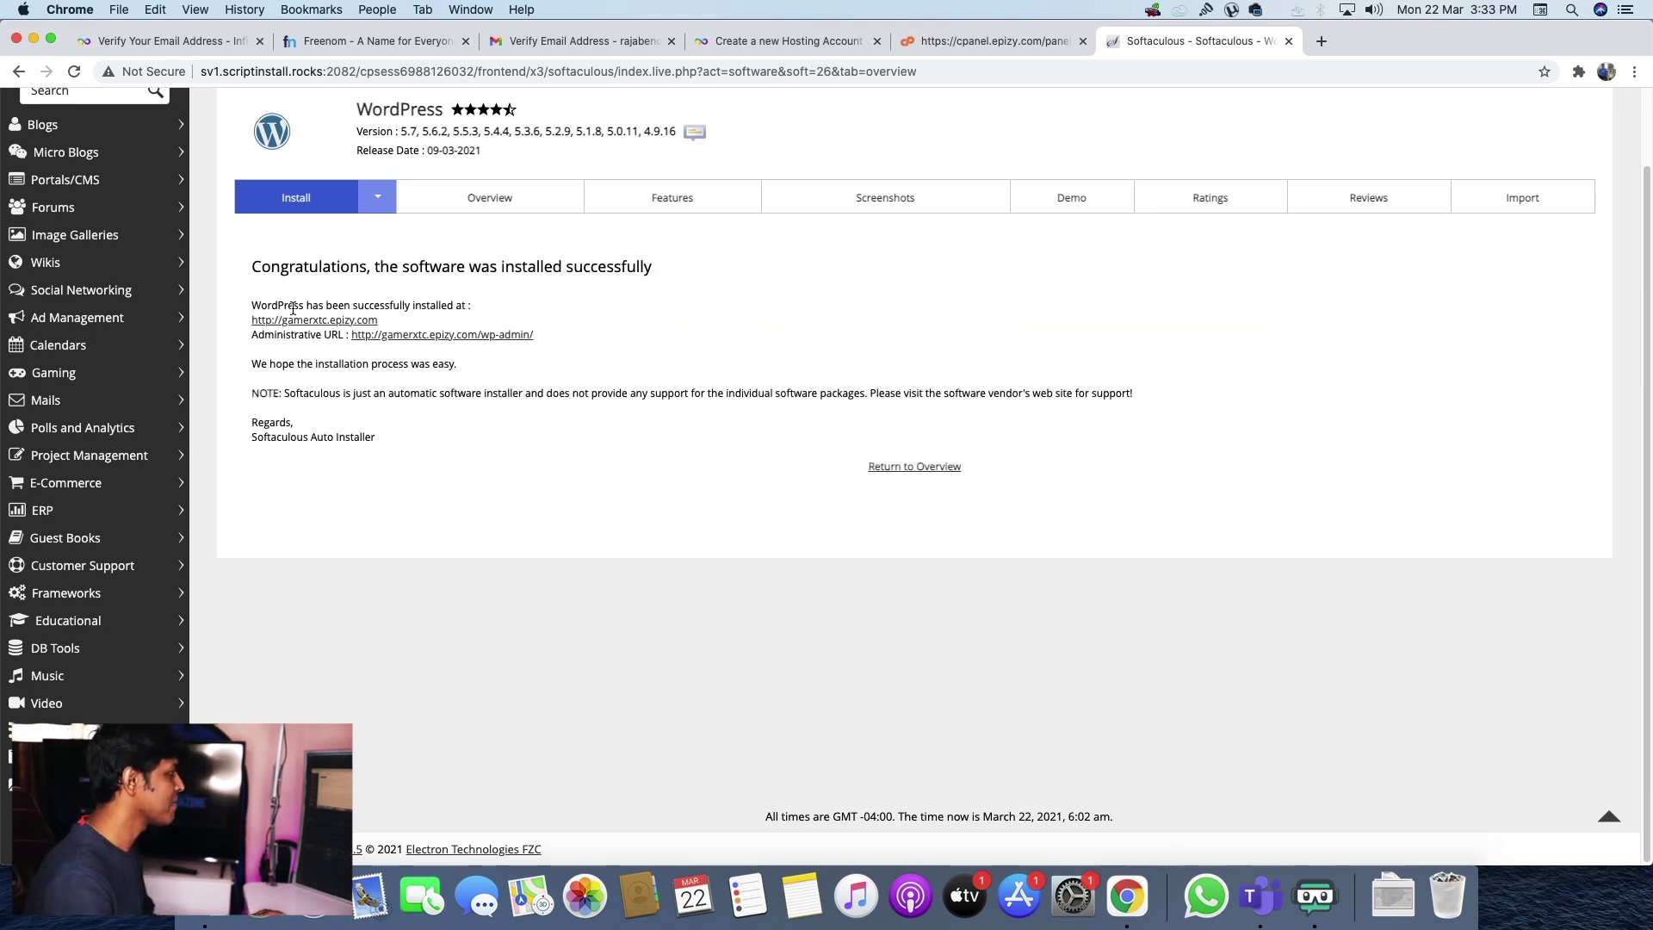
- View the live GamerXTC site, then open gamerxtc.epizy.com/wp-admin/ from the confirmation page
{"action": "left_click", "coordinate": [1422, 41]}
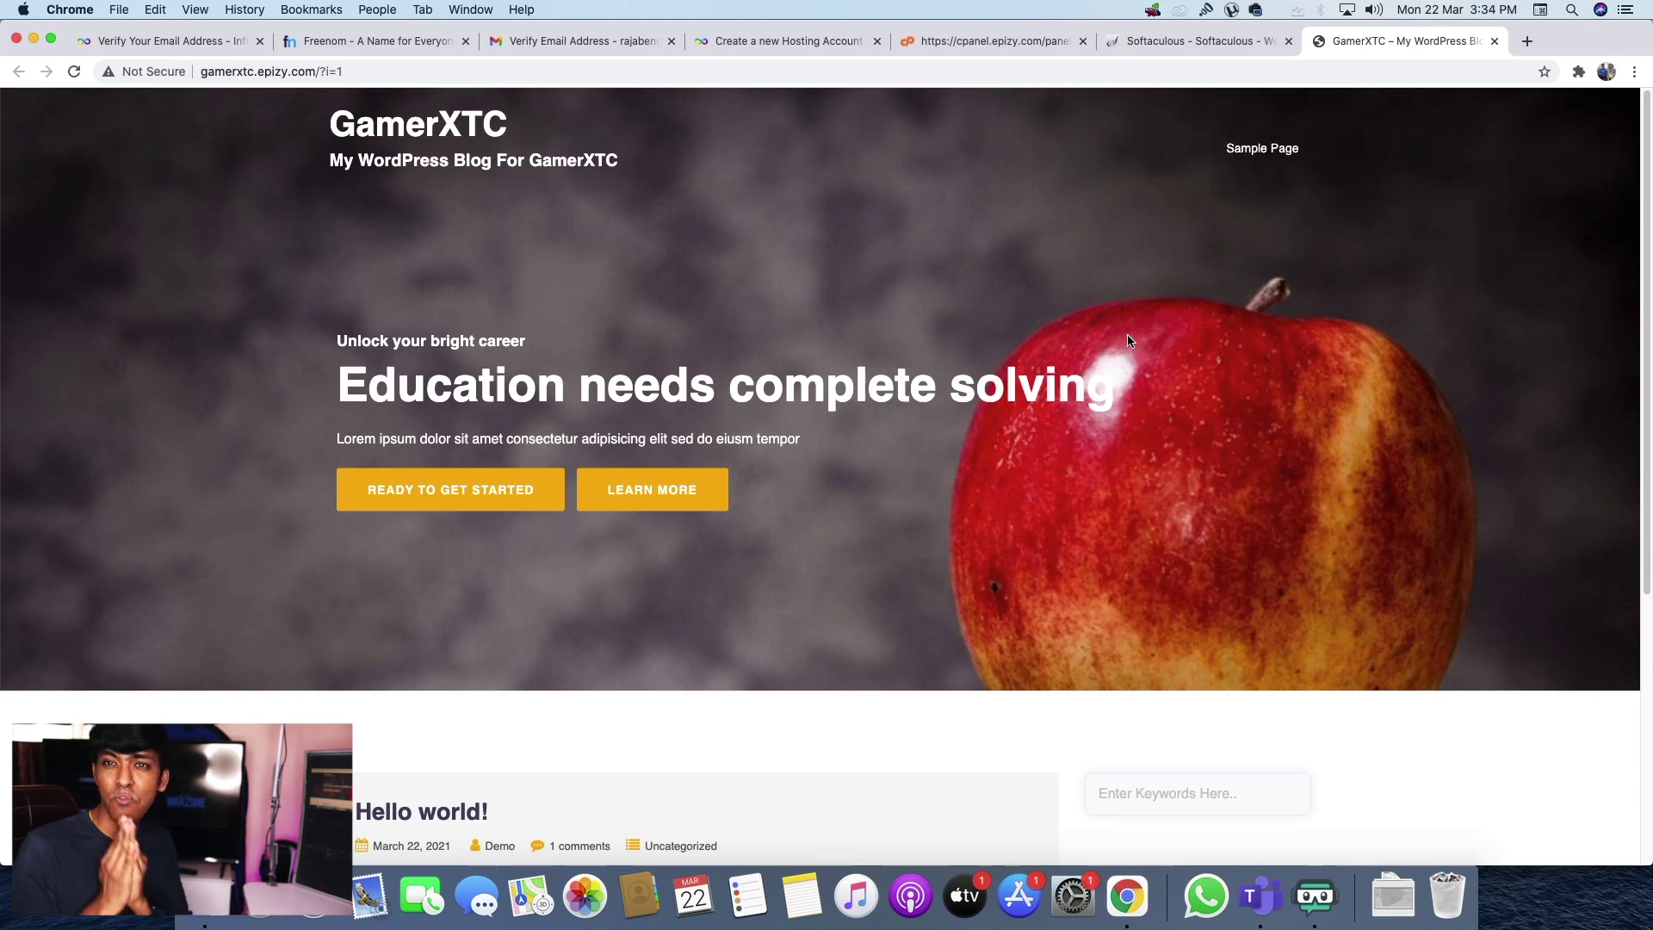
{"action": "scroll", "coordinate": [1131, 341], "scroll_direction": "down", "scroll_amount": 5}
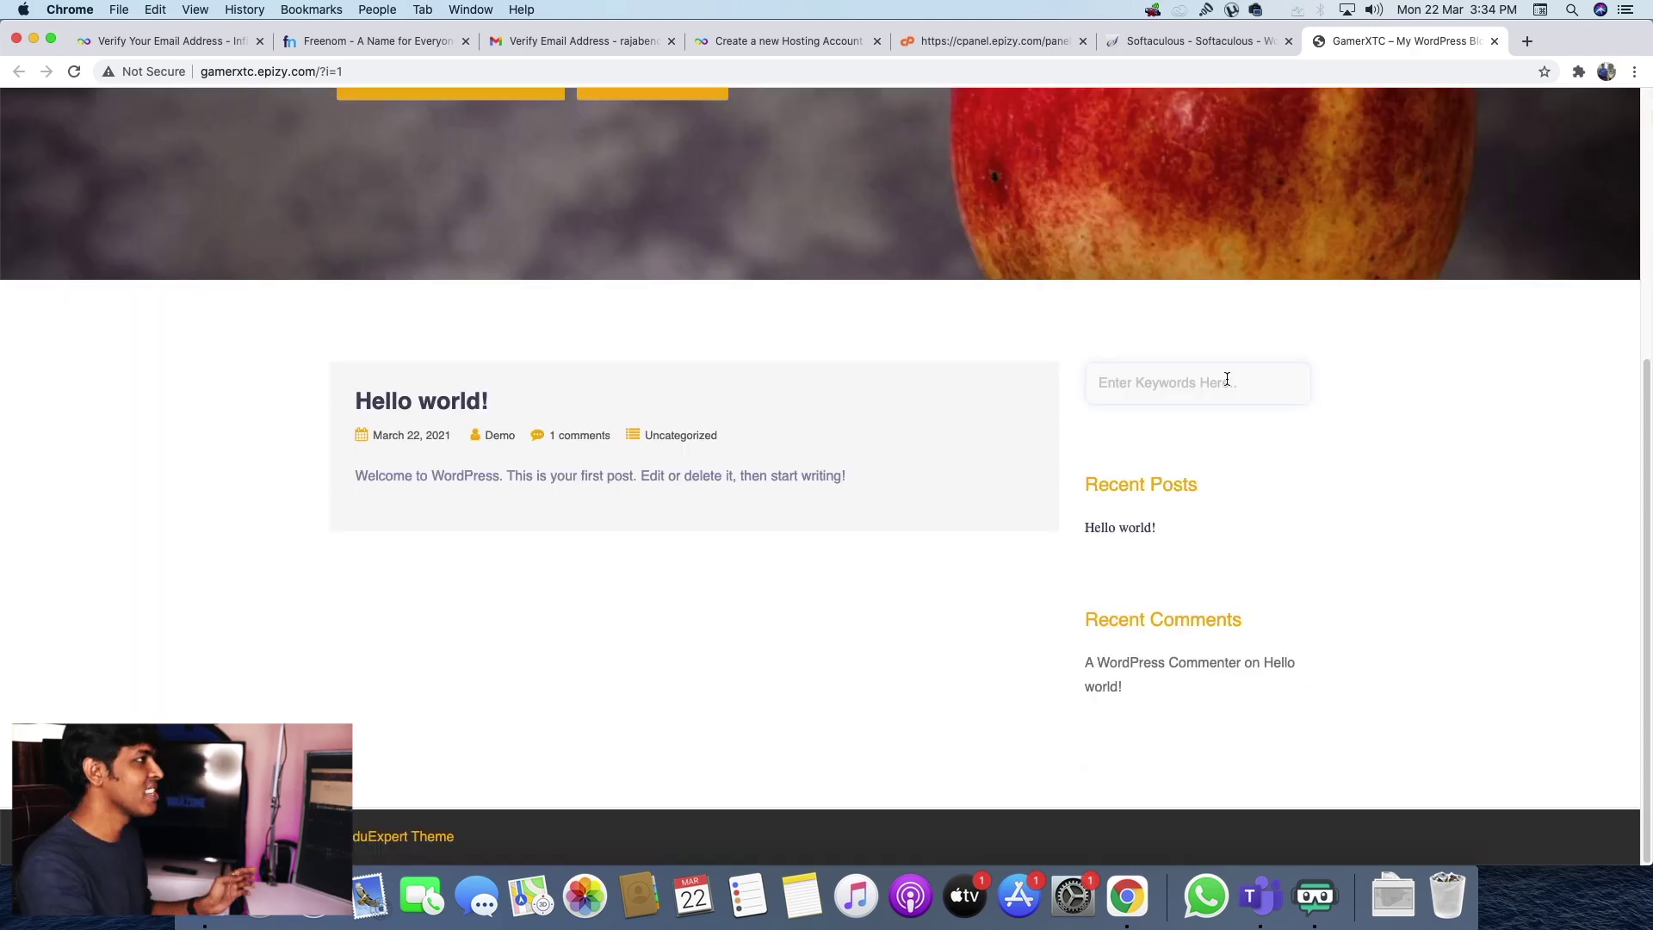
{"action": "left_click", "coordinate": [1188, 43]}
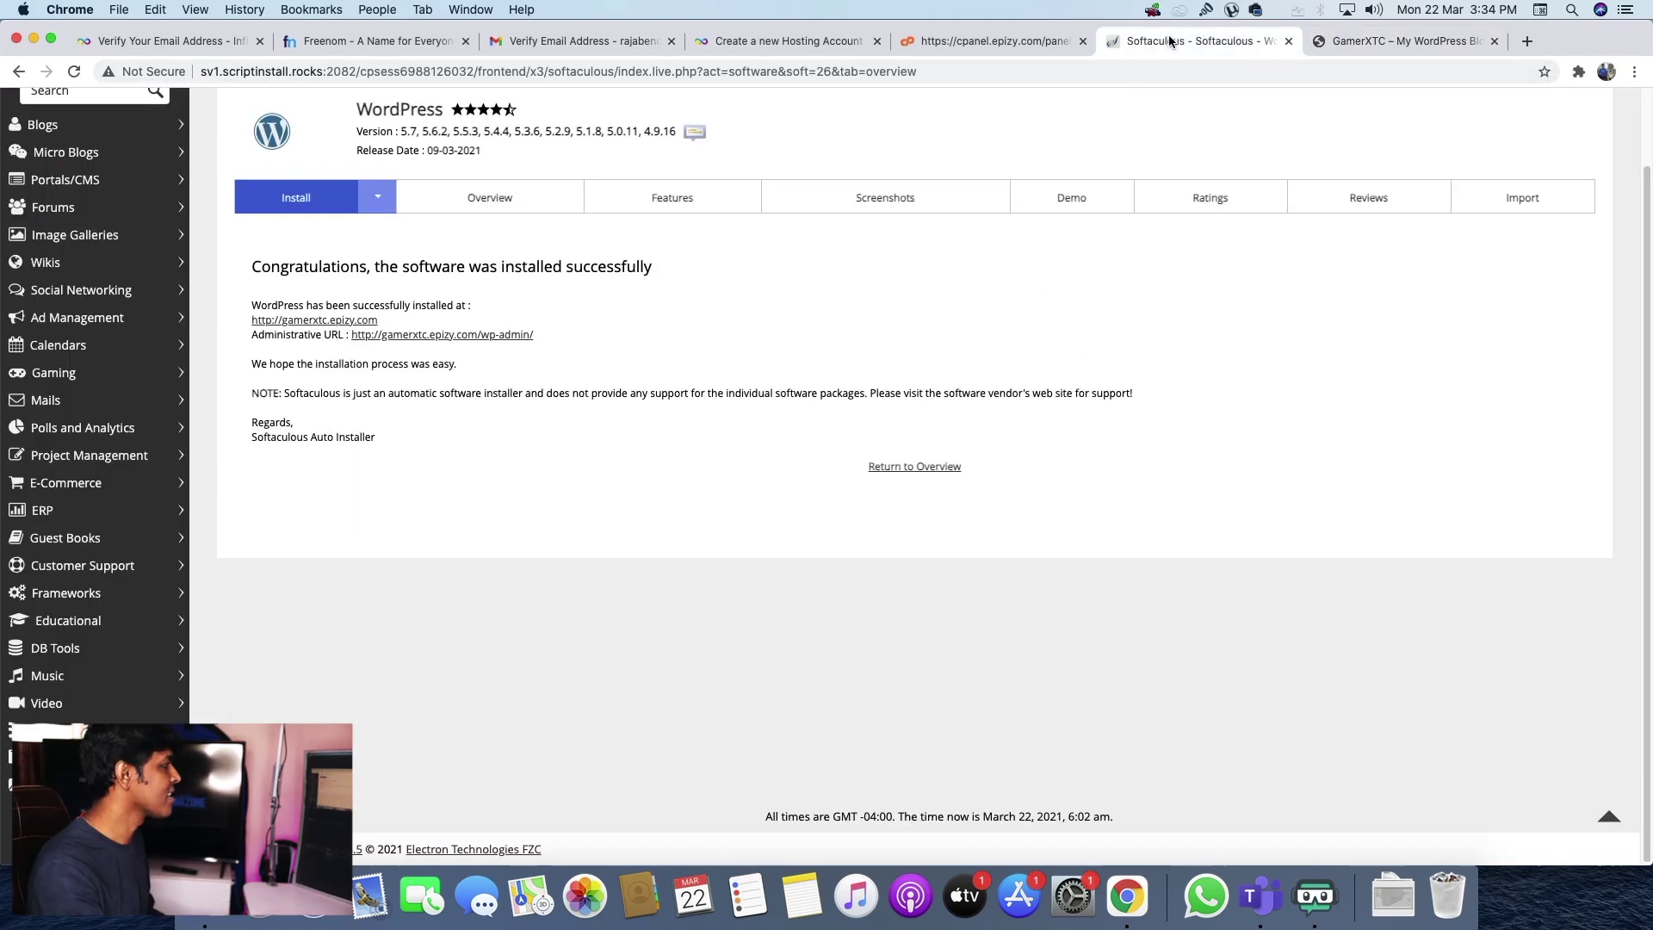
{"action": "left_click", "coordinate": [402, 337]}
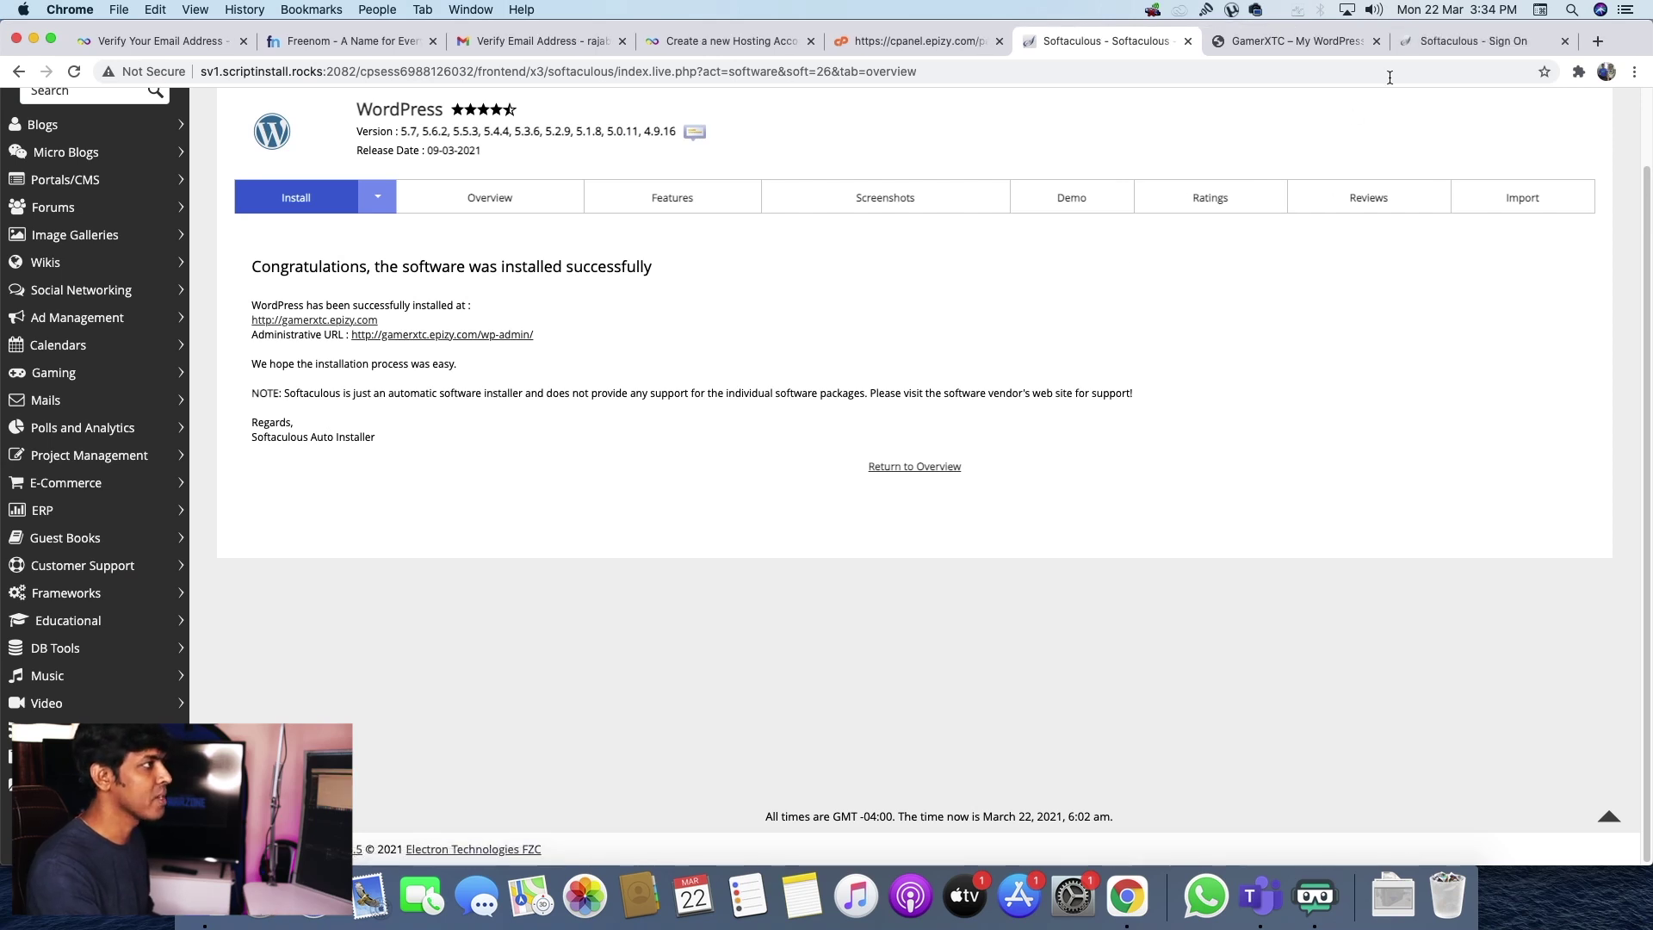